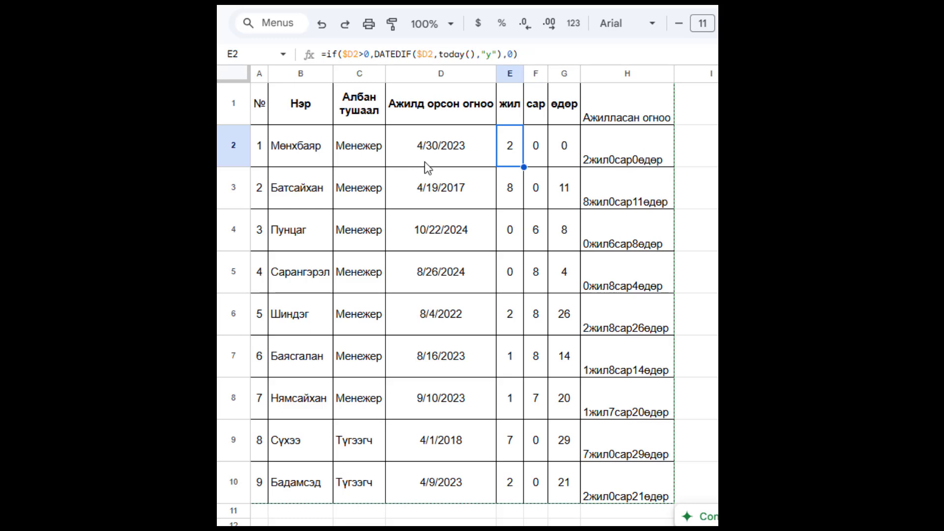
- Clear the start dates in D2 through D10 to test how the service-time formulas handle empty dates
left_click(448, 152)
key("Delete")
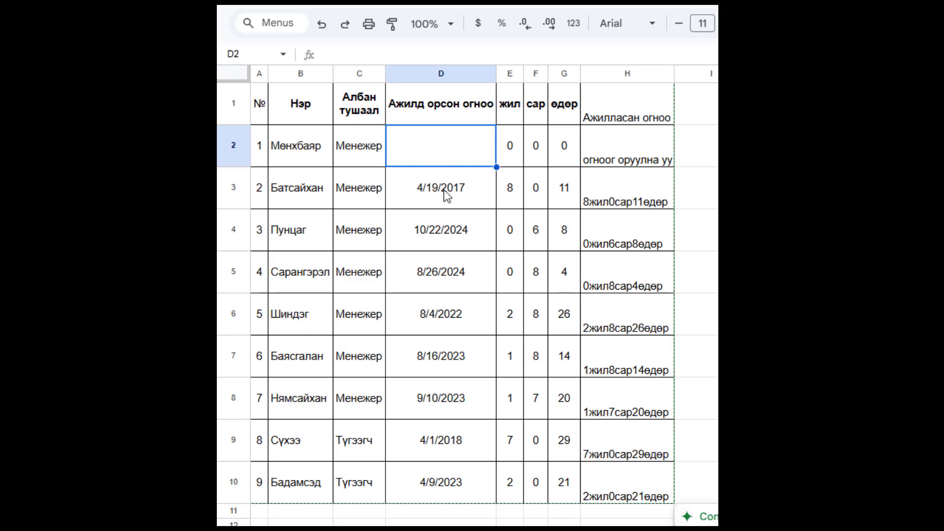
left_click_drag(445, 192, 456, 491)
key("Delete")
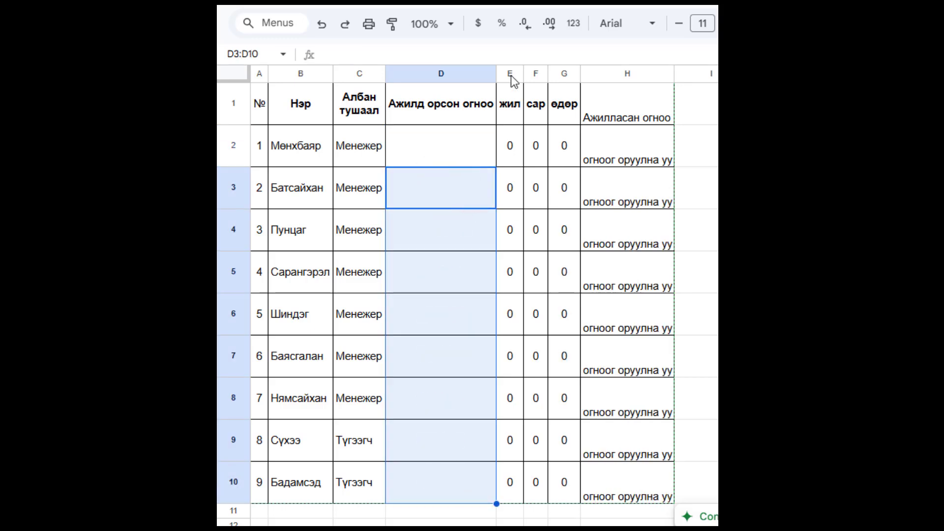
- Undo both deletions in the start date column, D2:D10
left_click(446, 160)
key("ctrl+z")
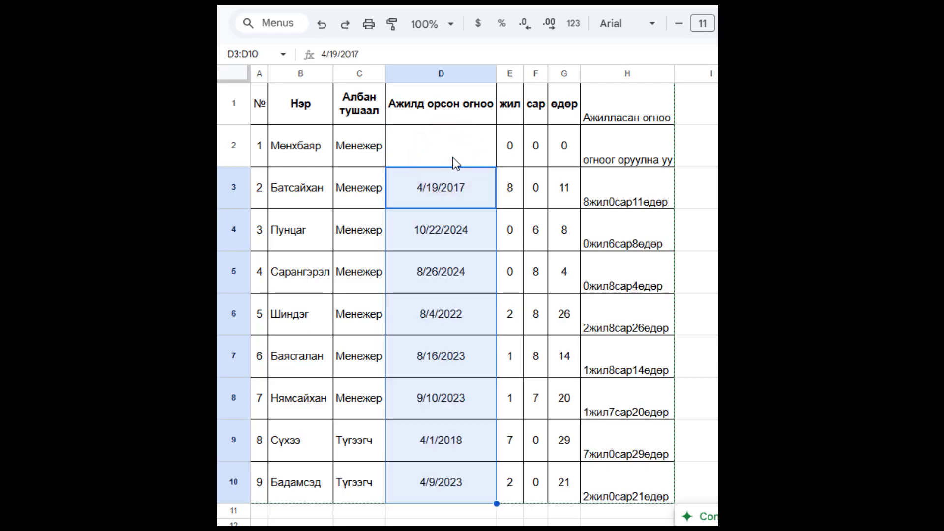
key("ctrl+z")
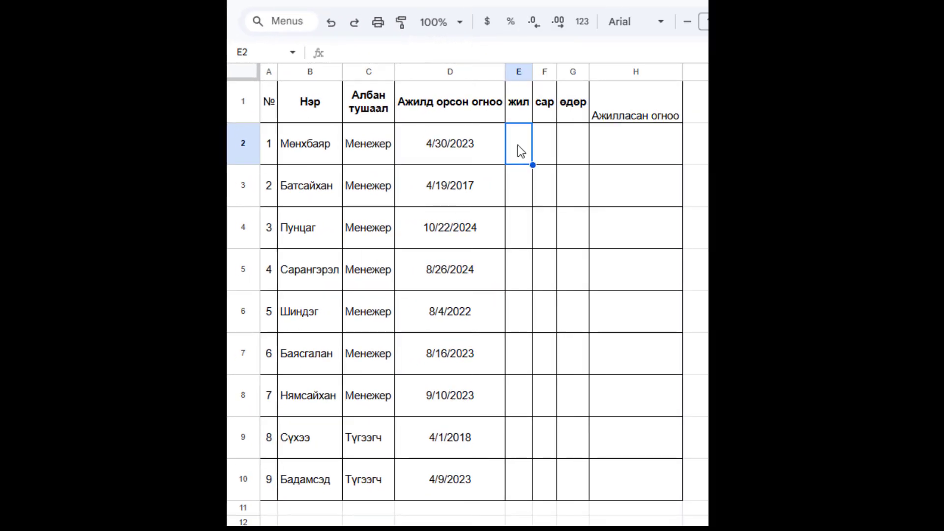
- Begin an IF formula in E2 with the condition D2>0
type("=")
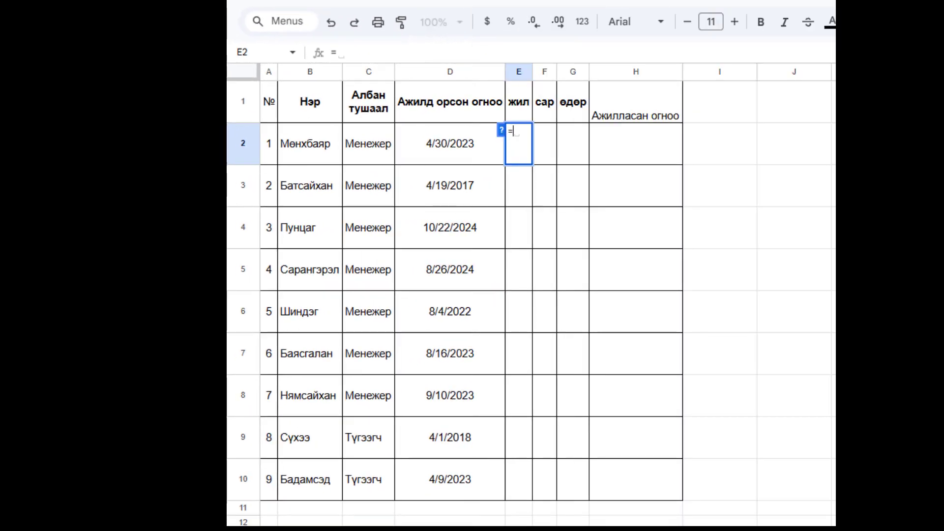
type("if")
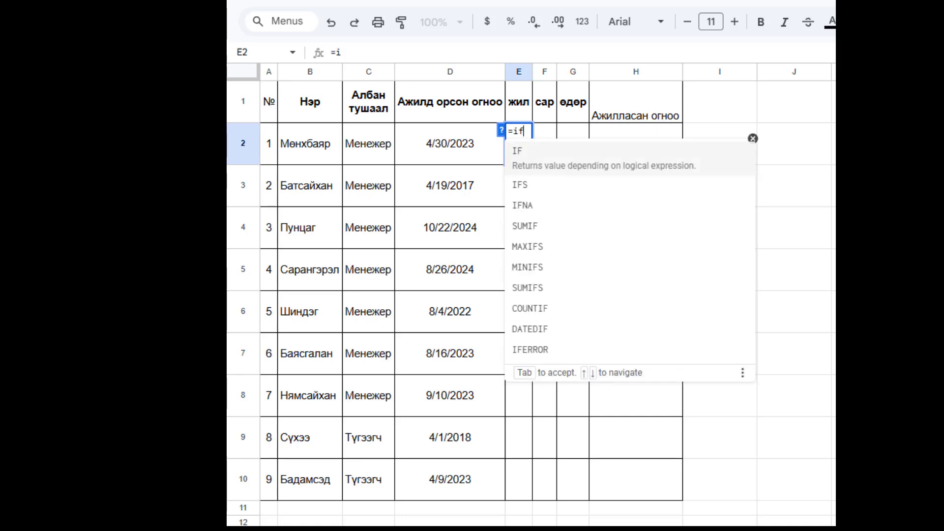
key("Tab")
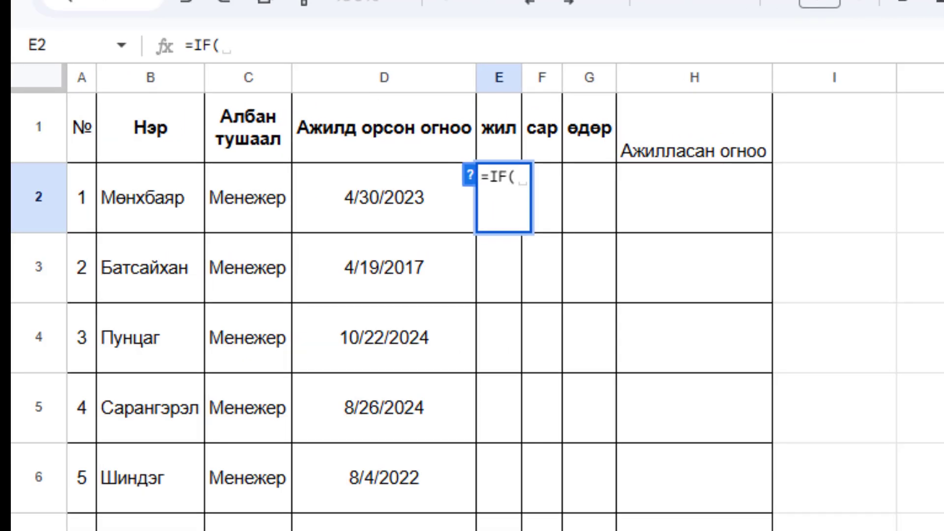
key("Left")
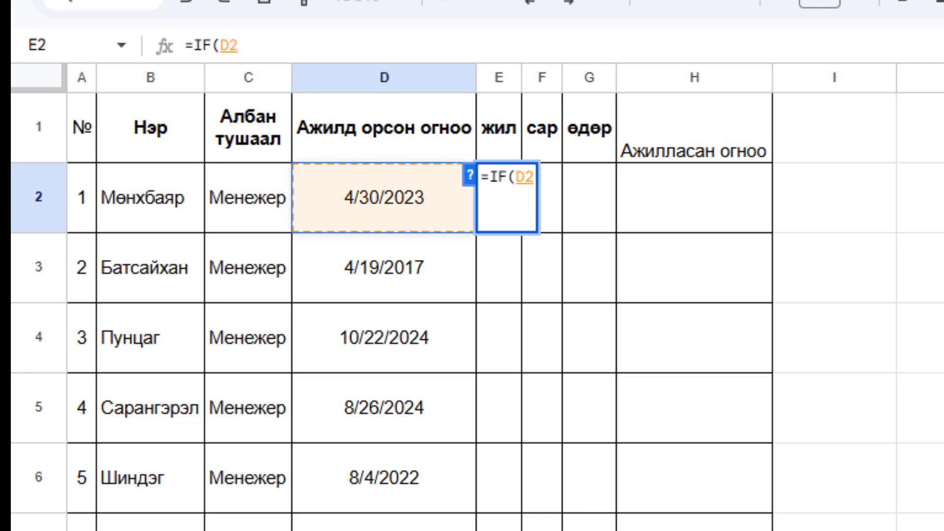
type(">0")
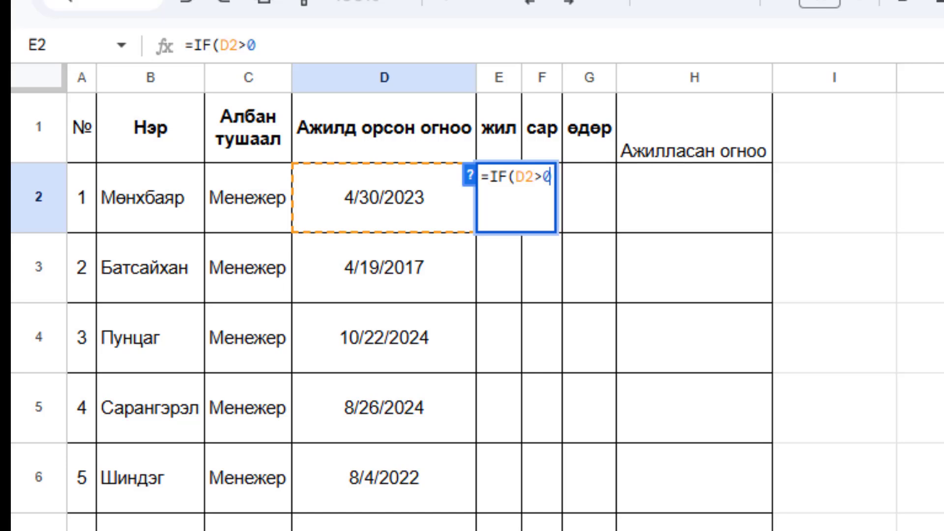
type(",")
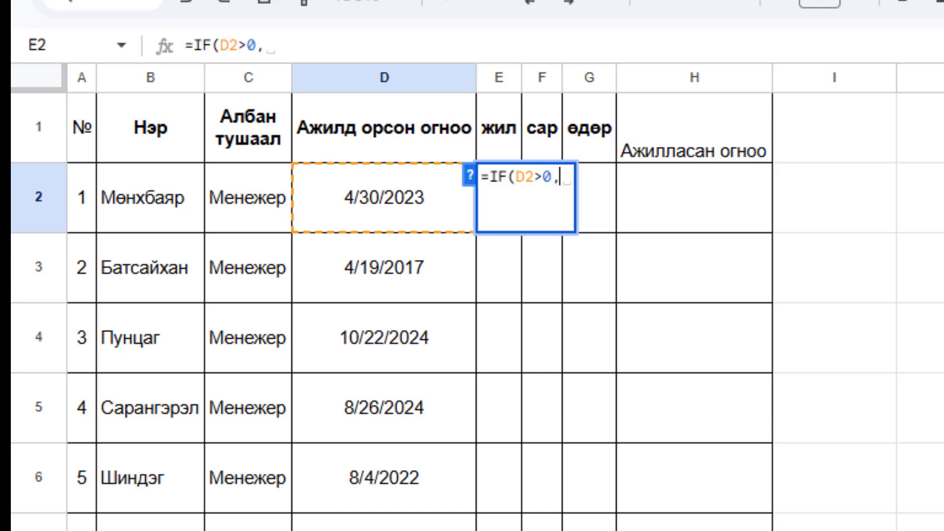
- Add DATEDIF from D2 to TODAY() as the value-if-true part of the E2 formula
key("BackSpace")
type("date")
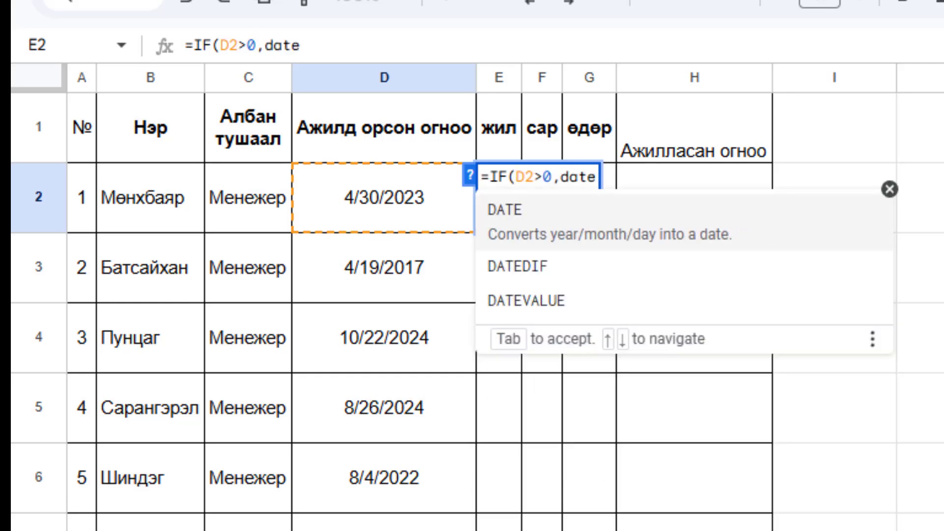
key("Down")
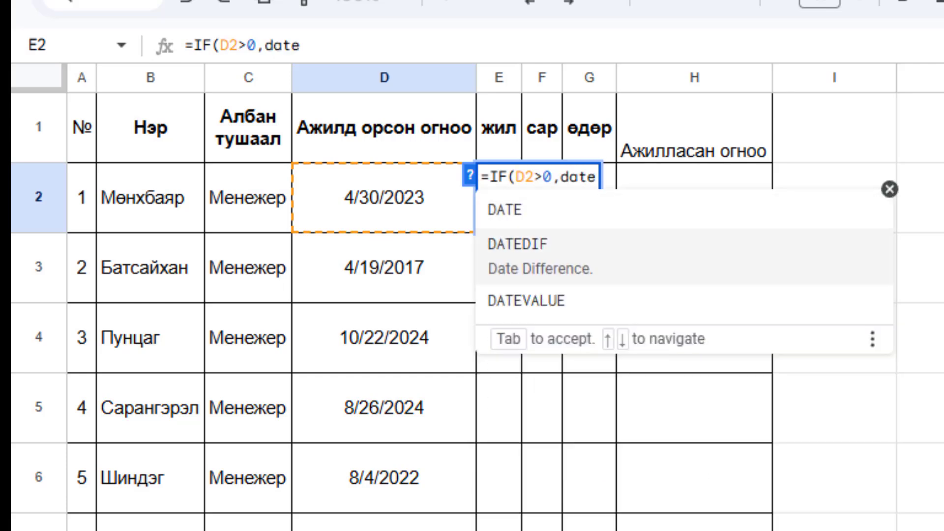
key("Tab")
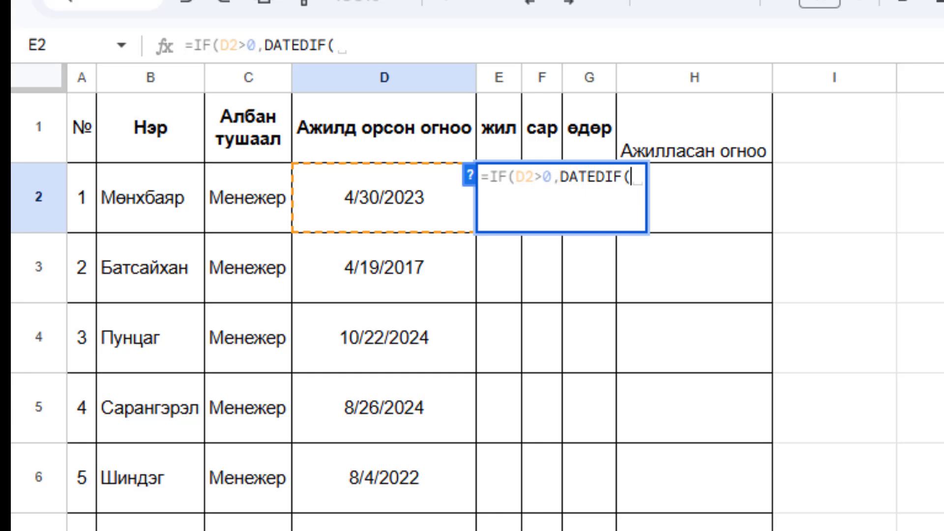
key("Left")
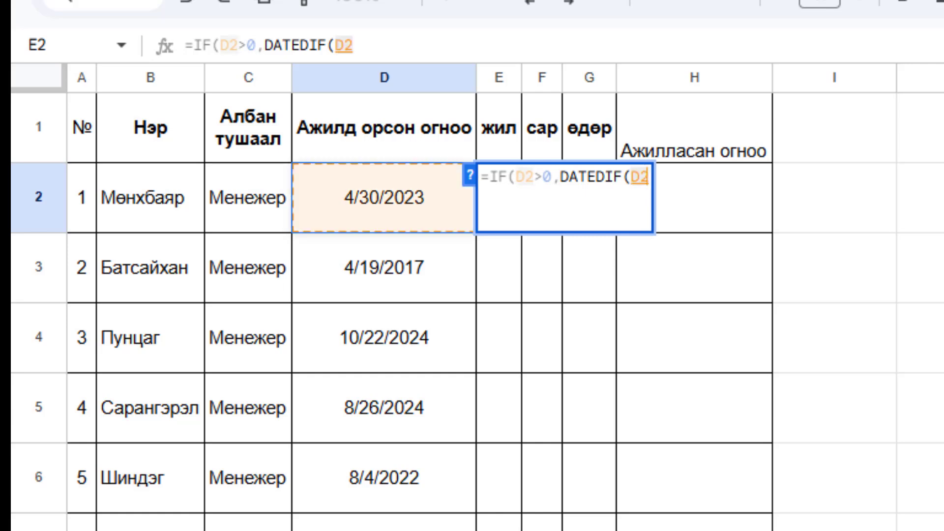
type(",tad")
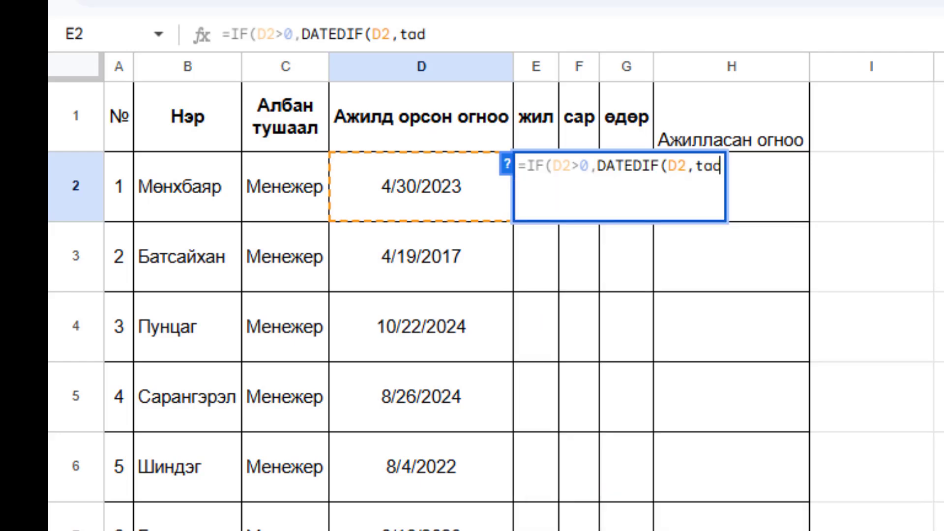
key("BackSpace")
key("BackSpace")
type("od")
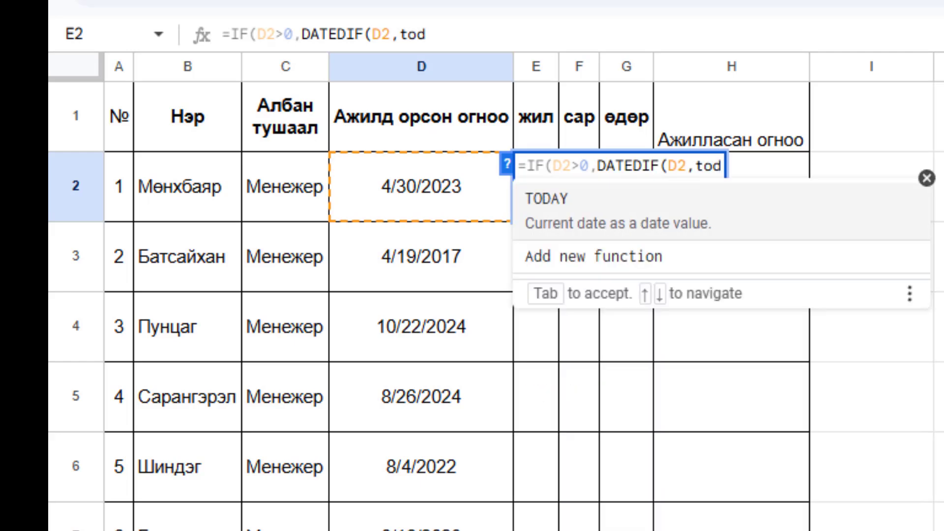
key("Tab")
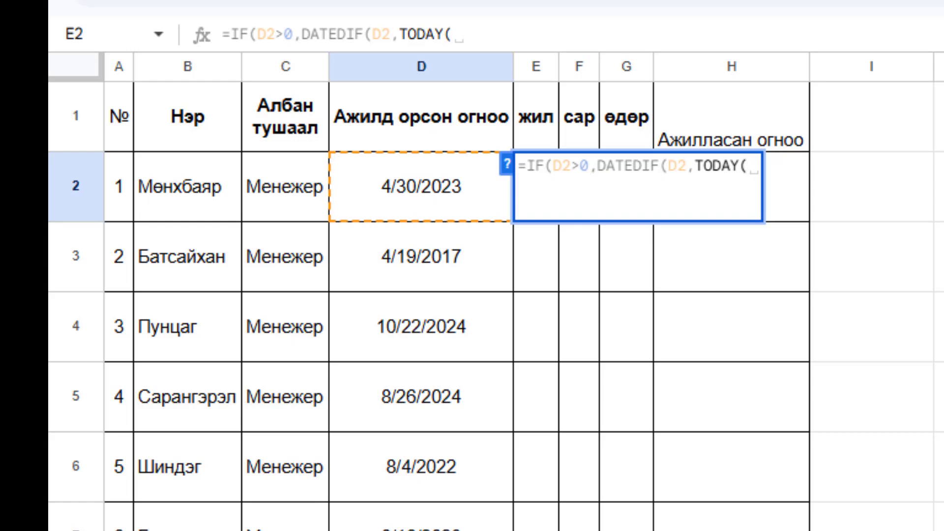
type(")")
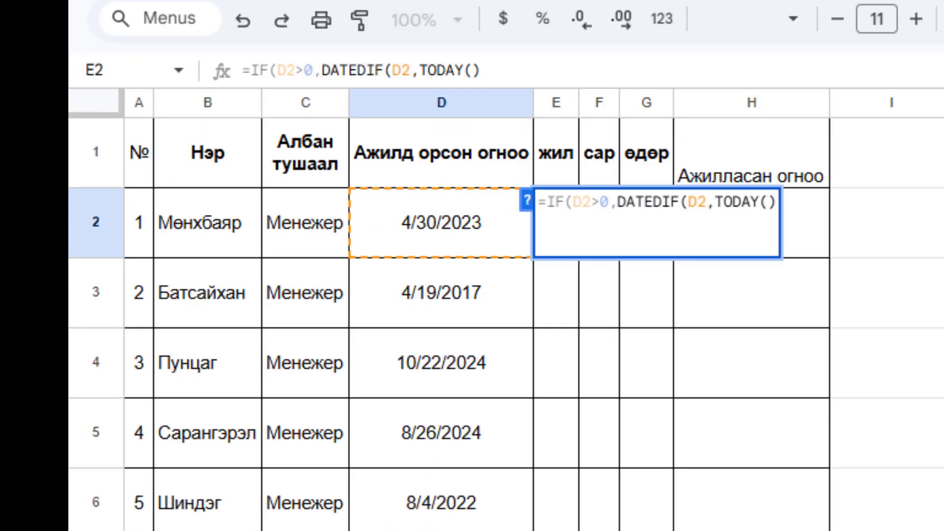
- Complete the E2 formula with the "y" unit and 0 as the fallback value, and accept the suggested autofill for E3:E10
type(",\"")
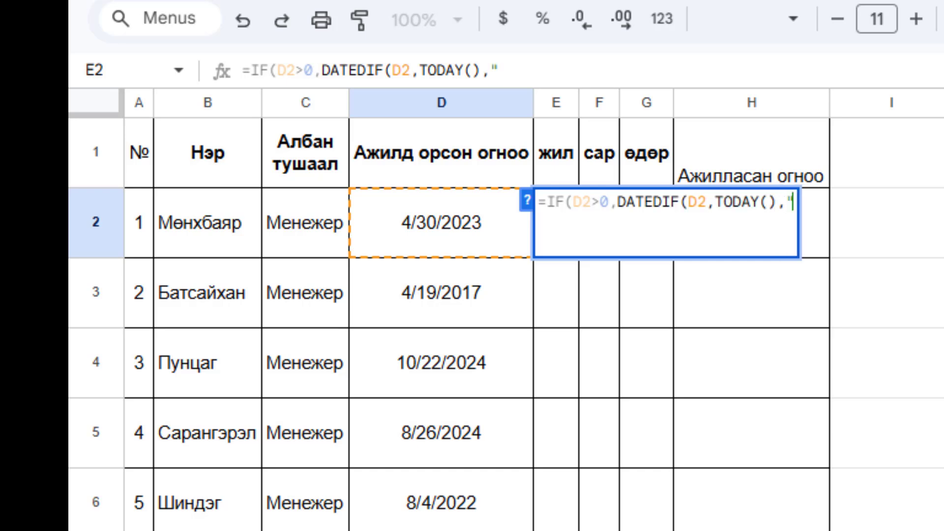
type("y")
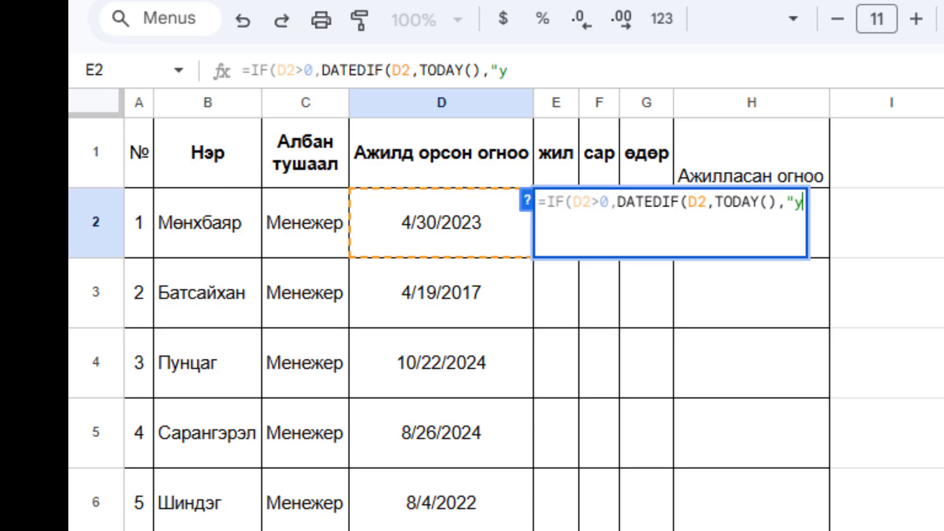
type("\"")
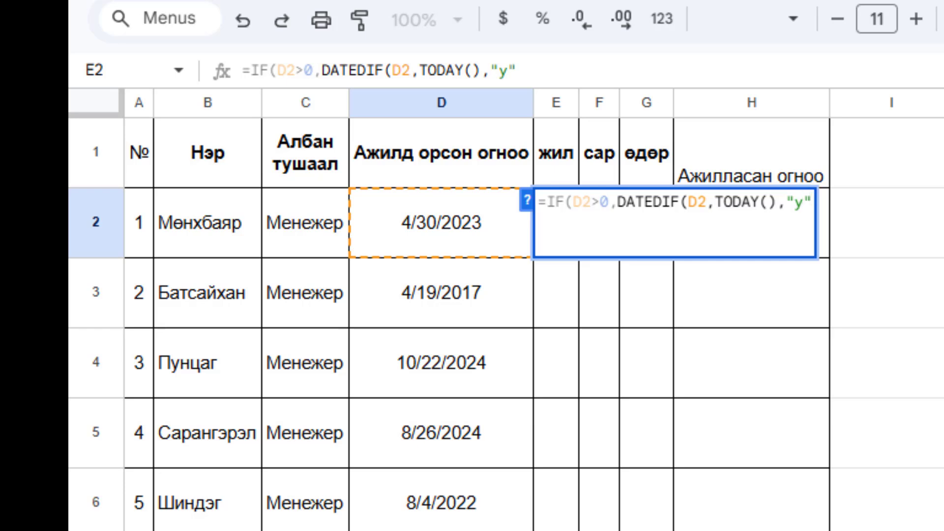
type(")")
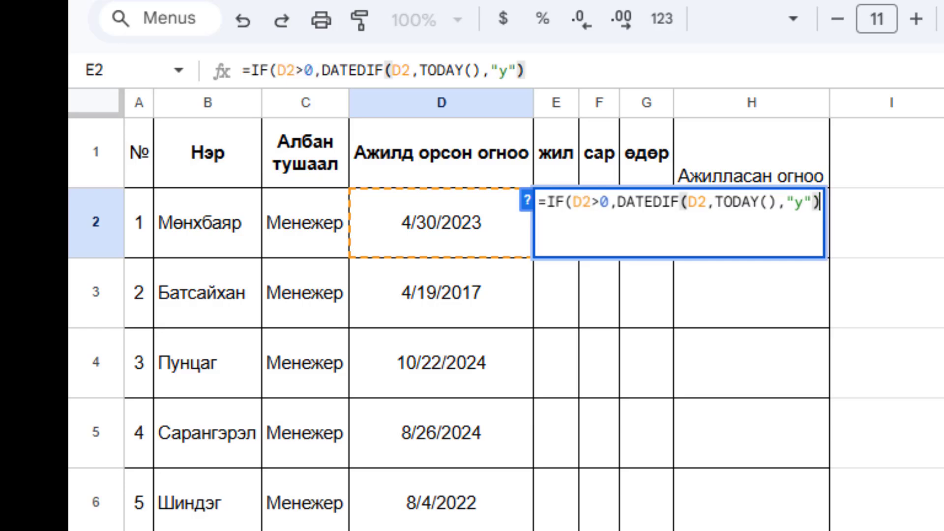
type(", ")
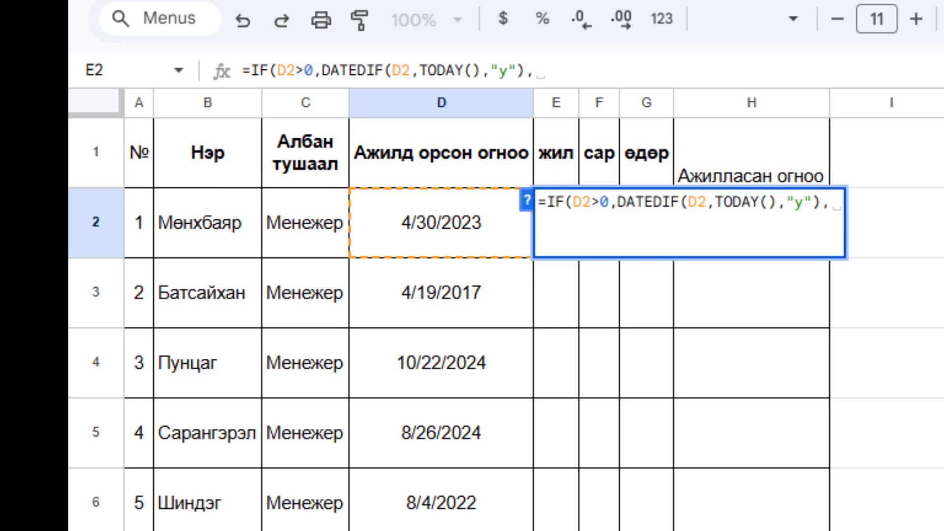
type("0")
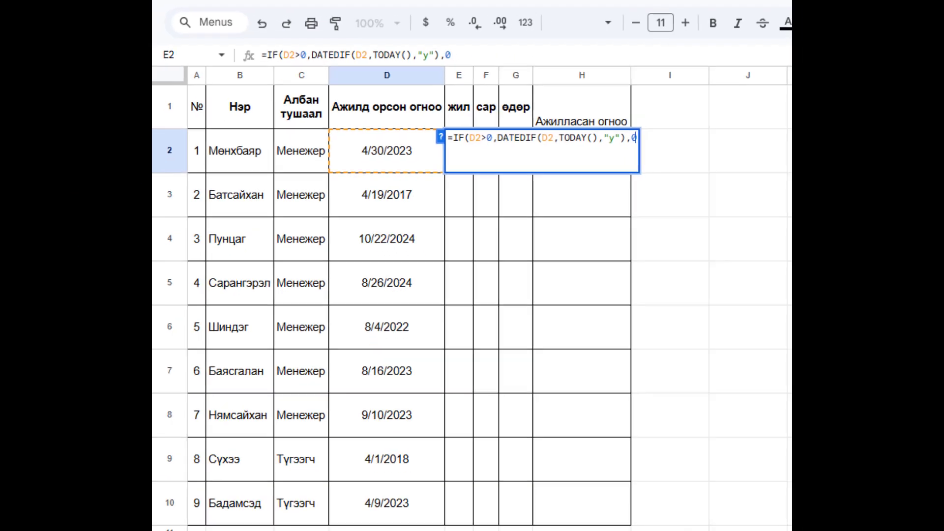
key("Return")
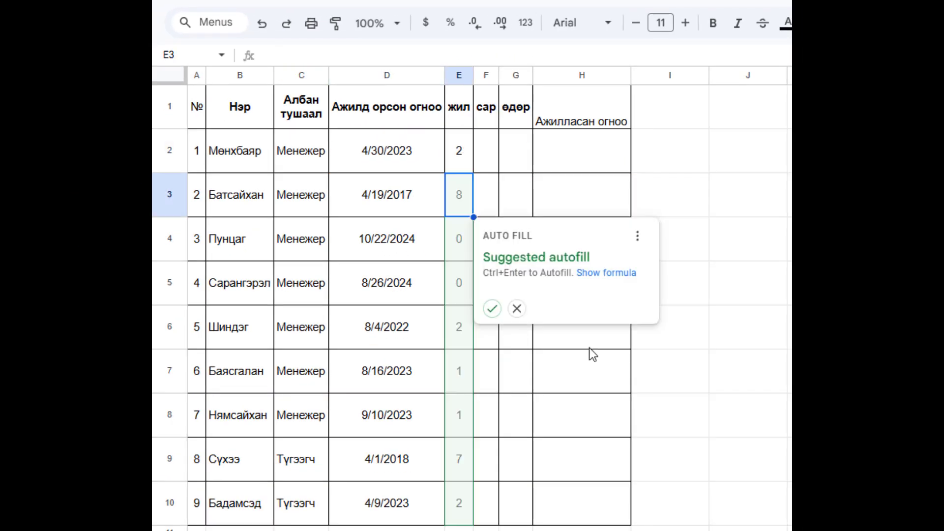
left_click(491, 308)
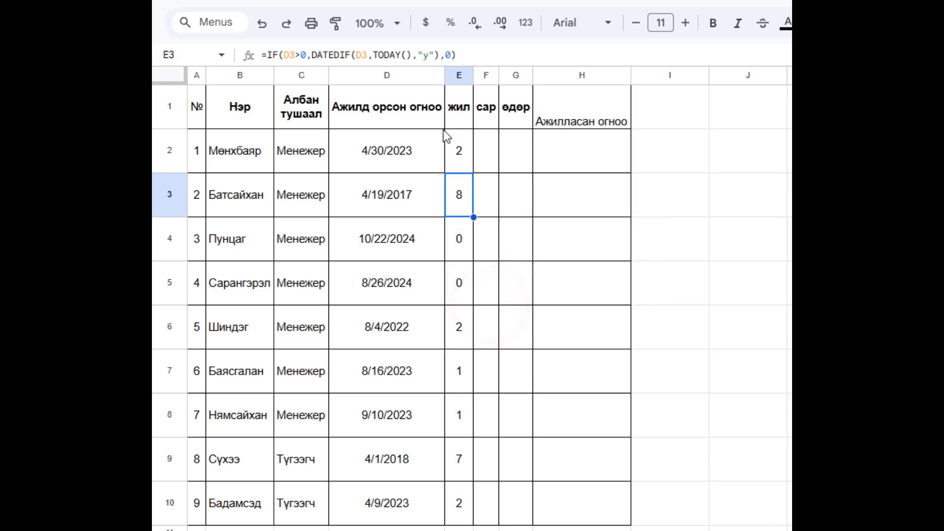
- Lock column D in both references of the E2 formula as $D2 and fill the formula across to F2:G2
left_click(452, 153)
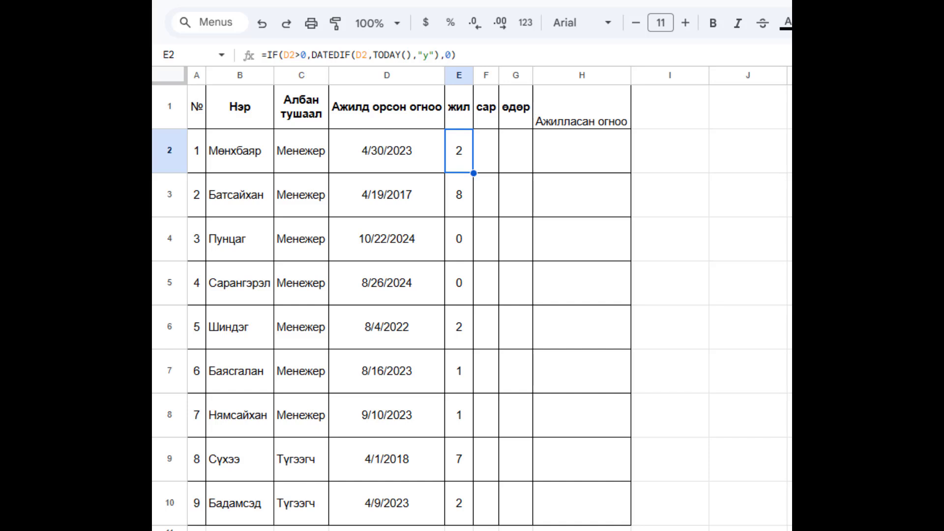
left_click(475, 154)
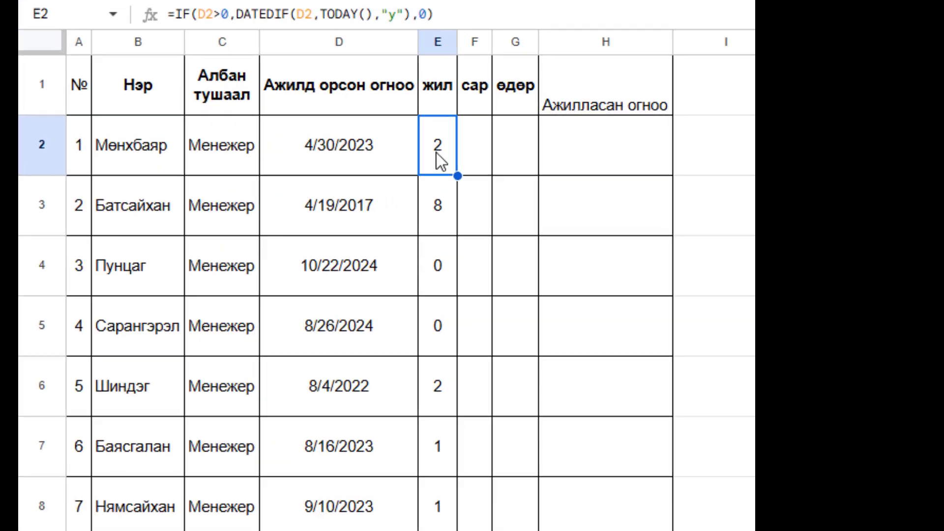
double_click(477, 146)
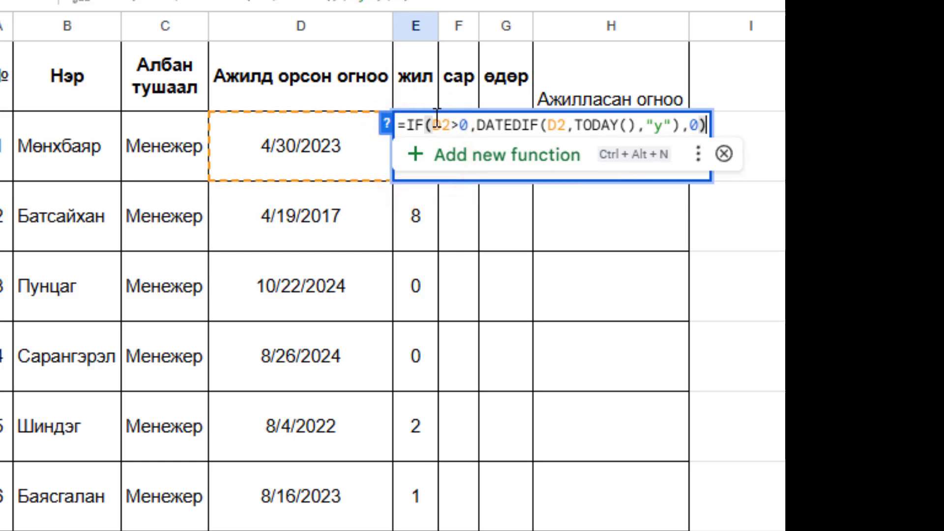
left_click(435, 123)
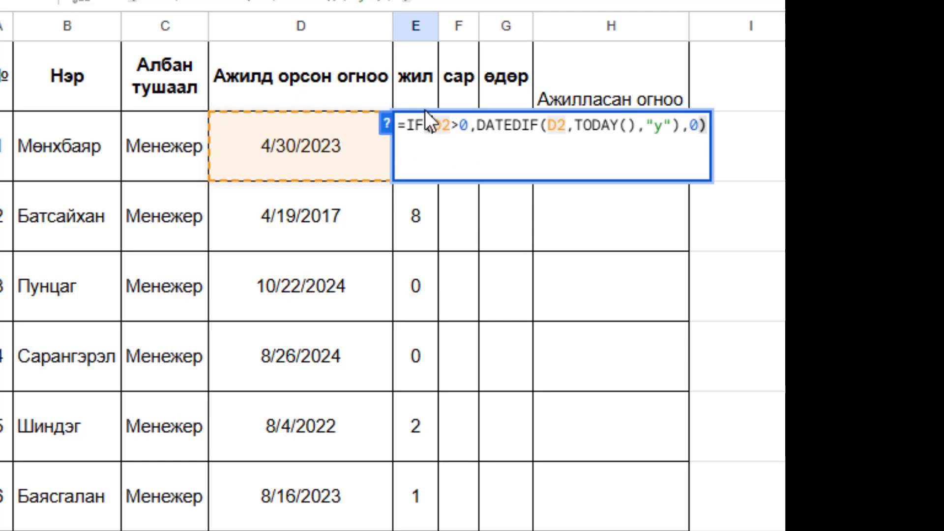
type("$")
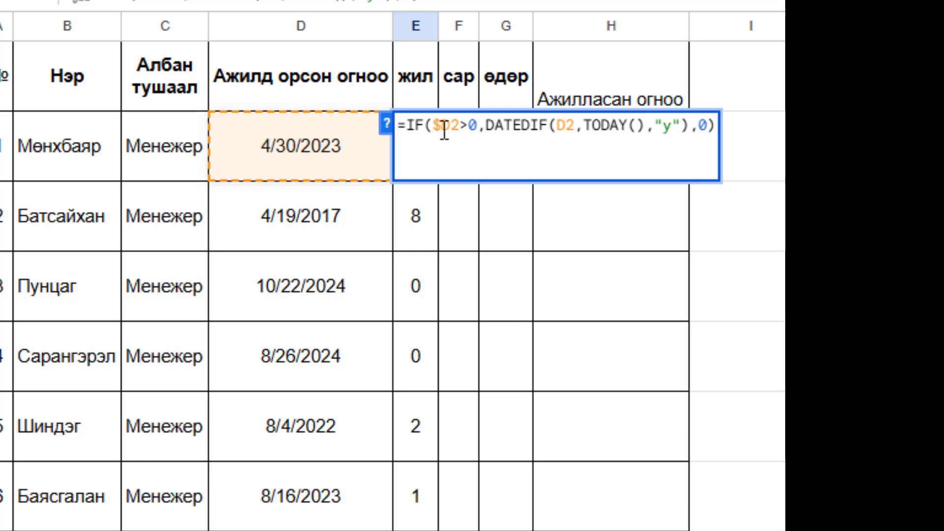
left_click(555, 125)
type("$")
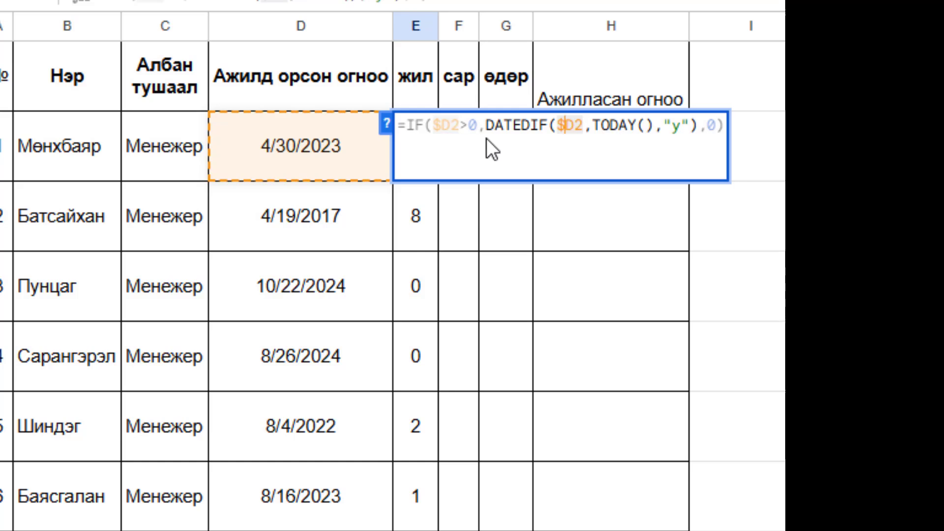
key("Return")
left_click(418, 144)
left_click_drag(439, 181, 507, 175)
- Change the DATEDIF unit in F2 to "ym" and accept the suggested autofill for F3:F10
left_click(459, 158)
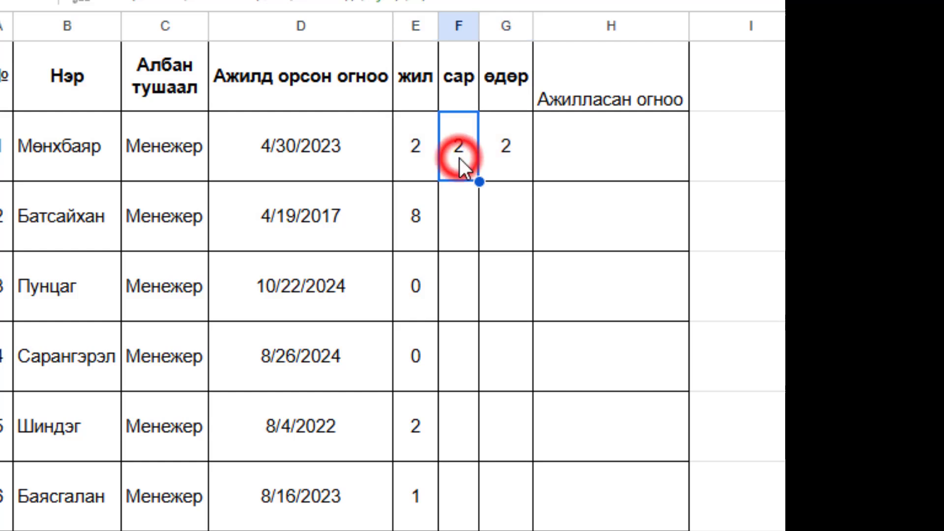
double_click(459, 157)
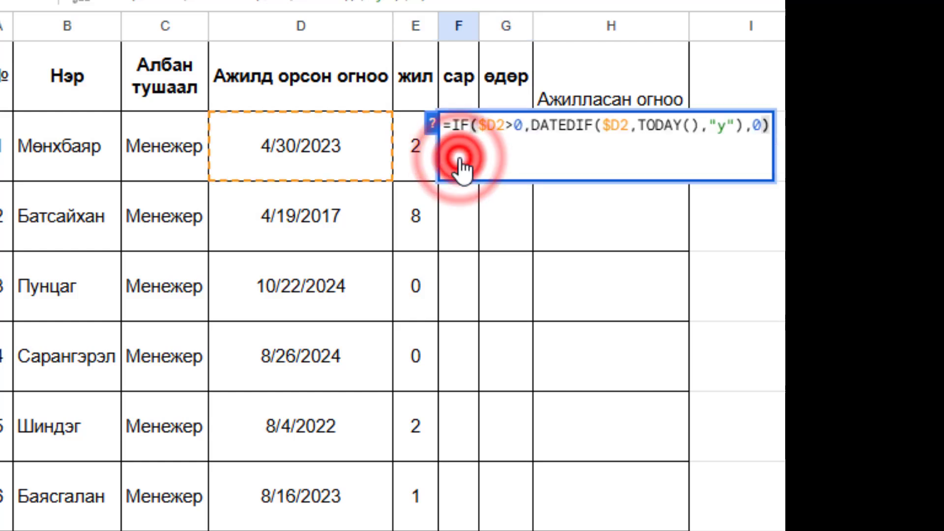
left_click(731, 125)
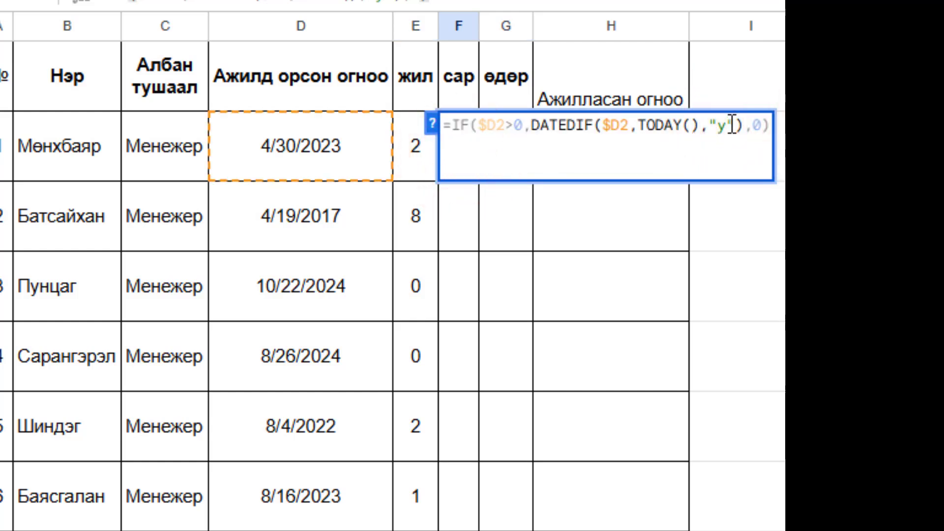
key("BackSpace")
type("ym")
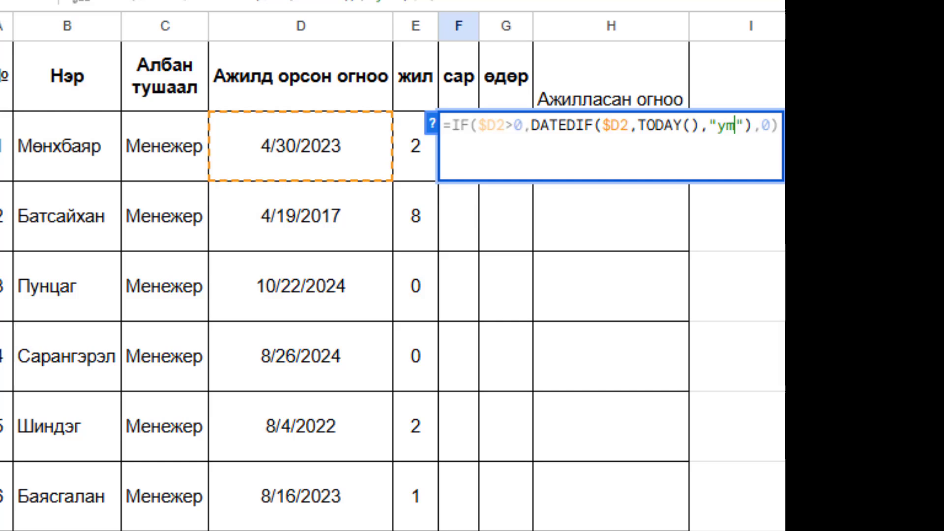
key("Return")
left_click(509, 400)
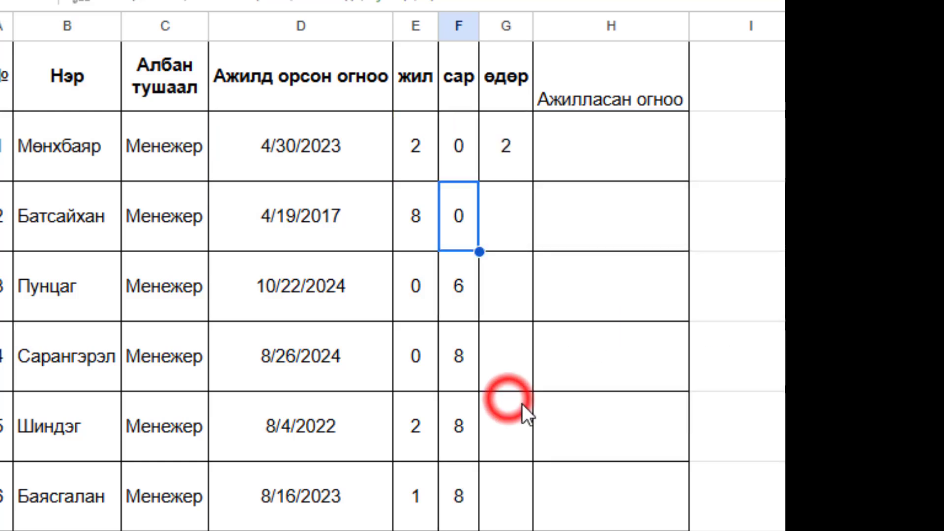
- Change the DATEDIF unit in G2 to "md" and accept the suggested autofill for G3:G10
left_click(515, 148)
double_click(515, 148)
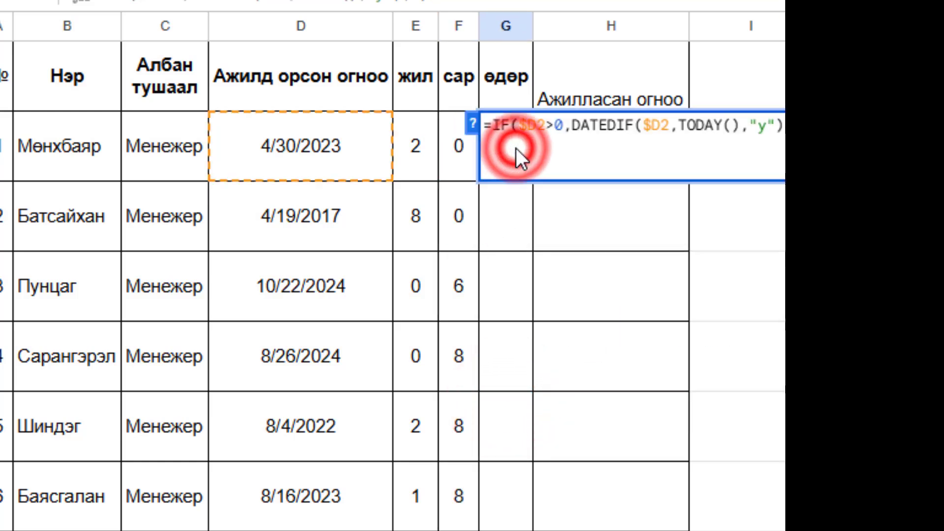
left_click(767, 125)
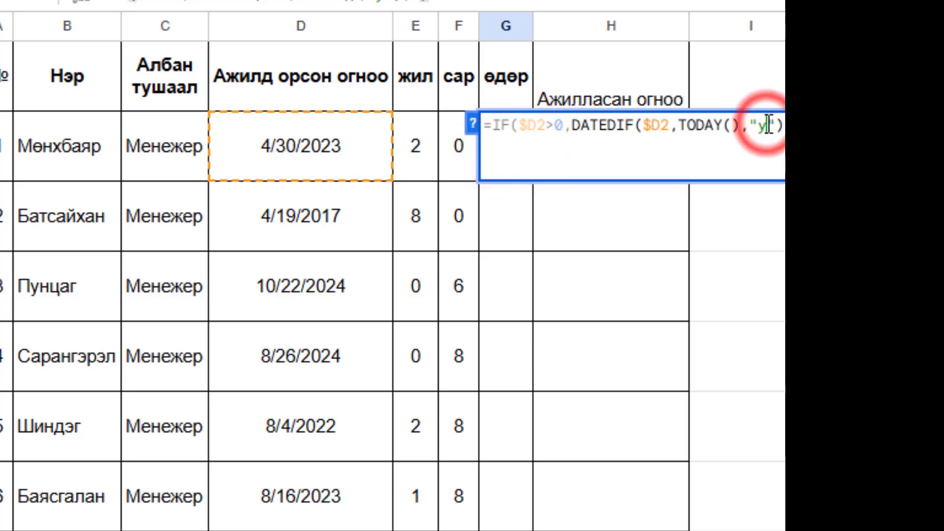
key("BackSpace")
type("md")
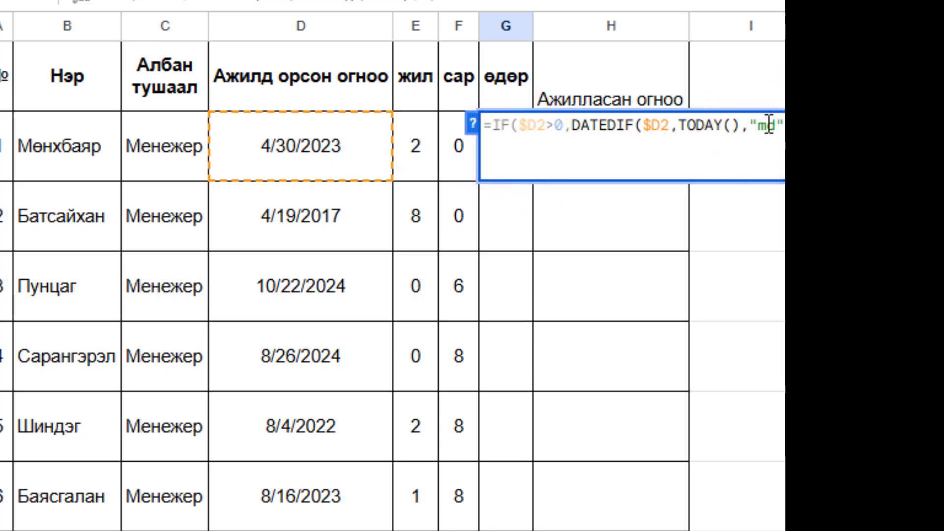
key("Return")
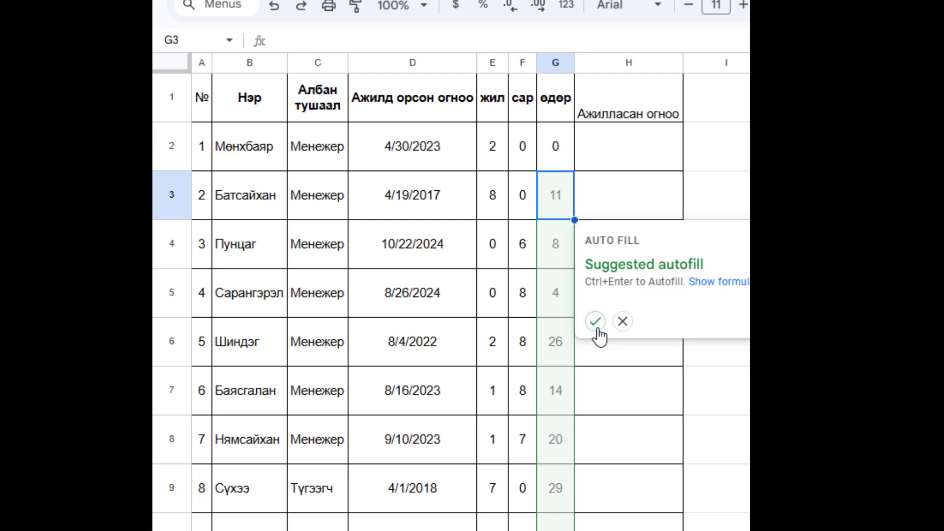
left_click(595, 322)
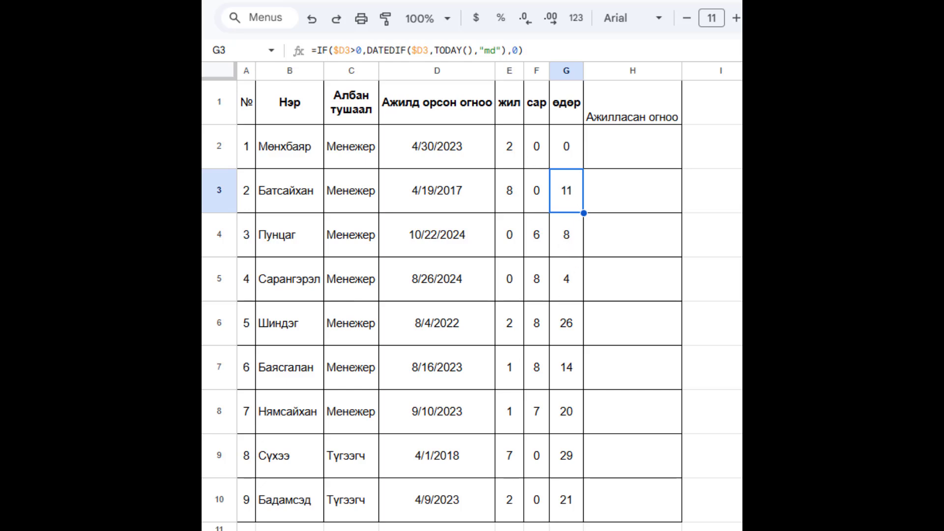
- Begin an IF formula in H2 with the condition D2>0
left_click(632, 152)
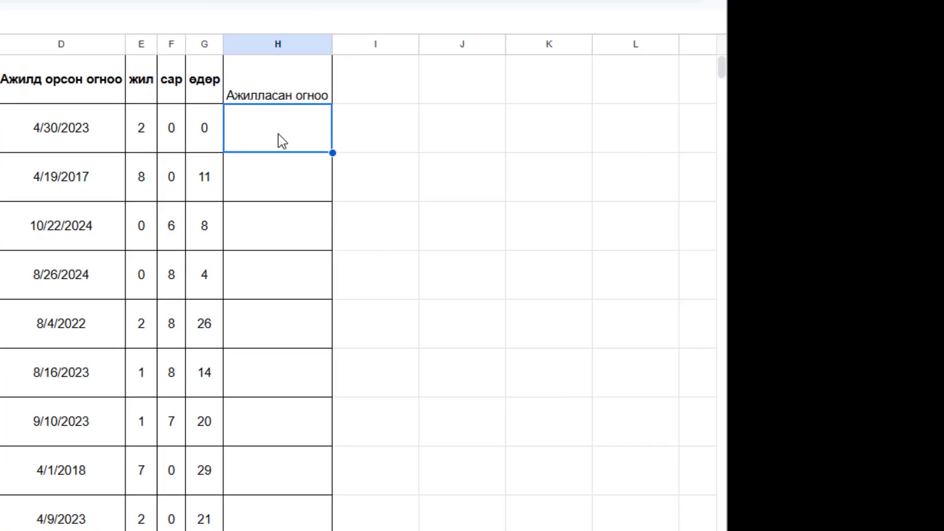
type("=")
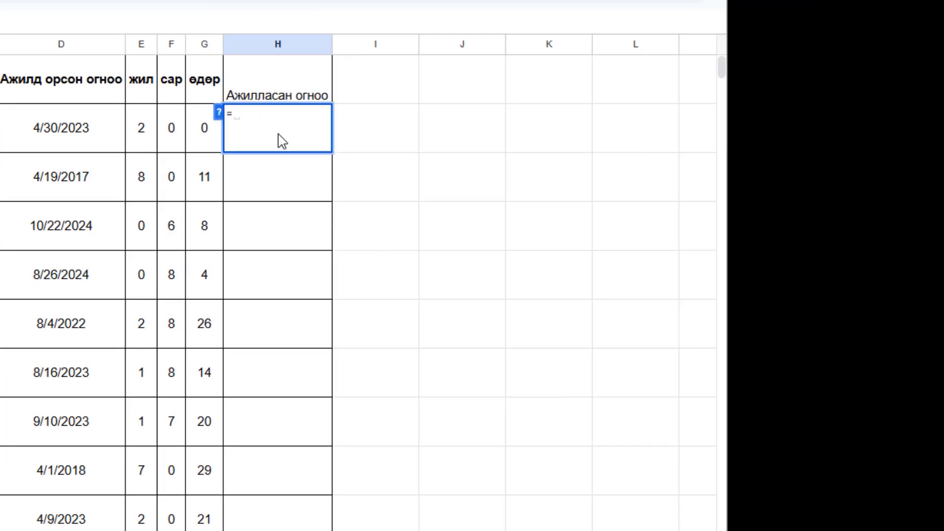
type("if")
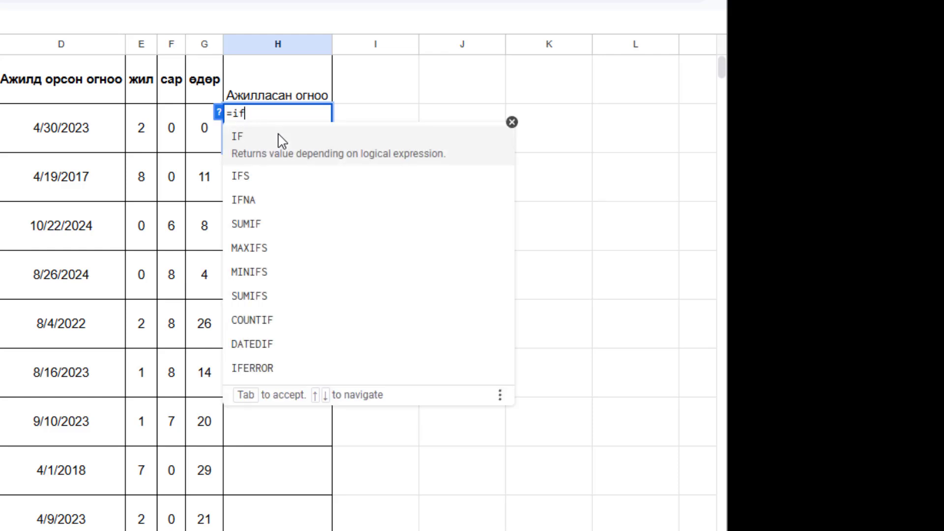
key("Tab")
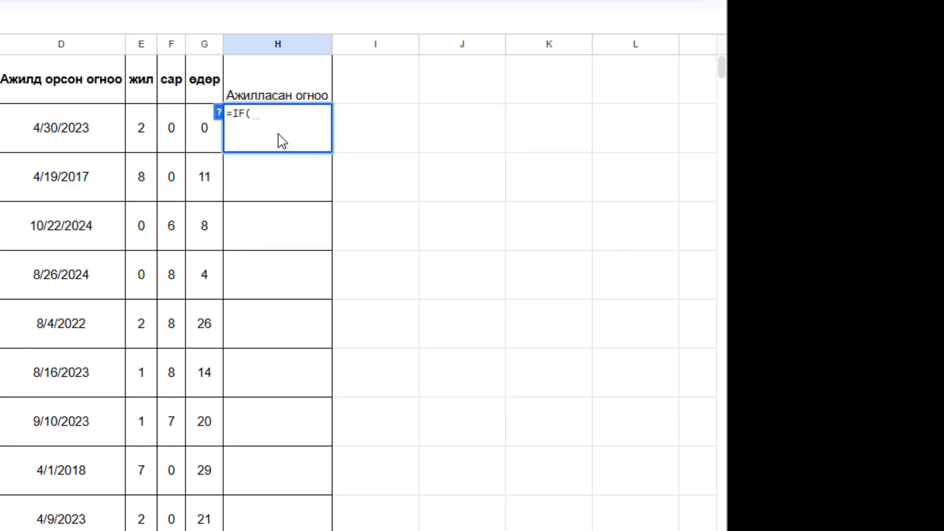
key("Left")
key("Left")
key("Left")
key("Left")
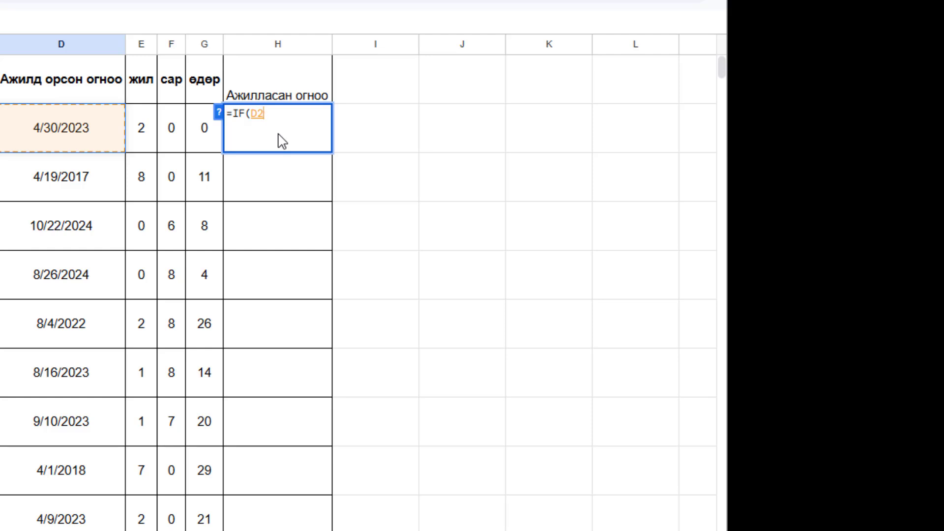
type(">0")
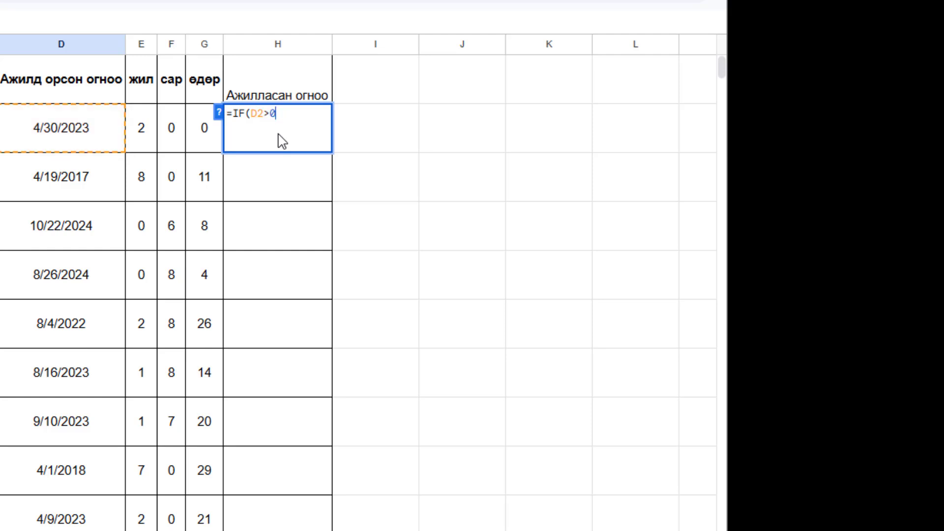
- Add DATEDIF(d2,TODAY(),"y") as the start of the value-if-true part of the H2 formula
type(",date")
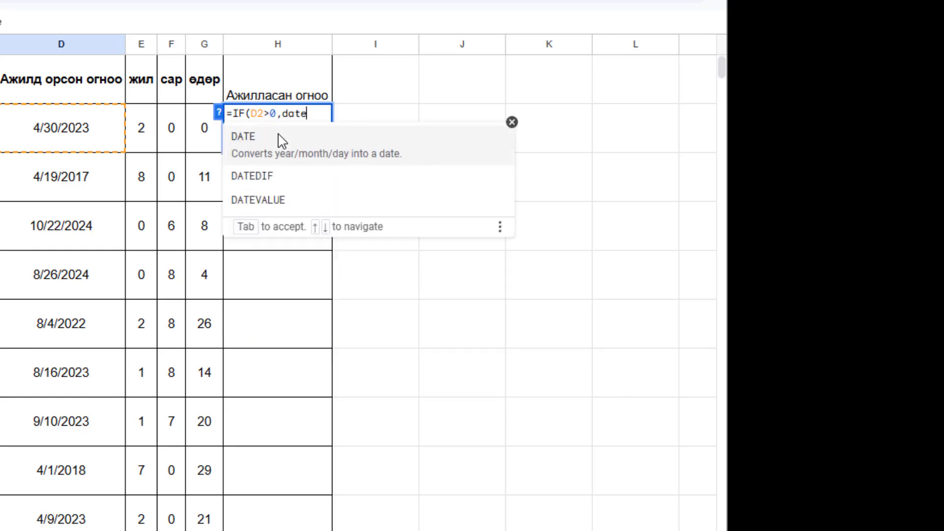
key("Down")
key("Down")
key("Up")
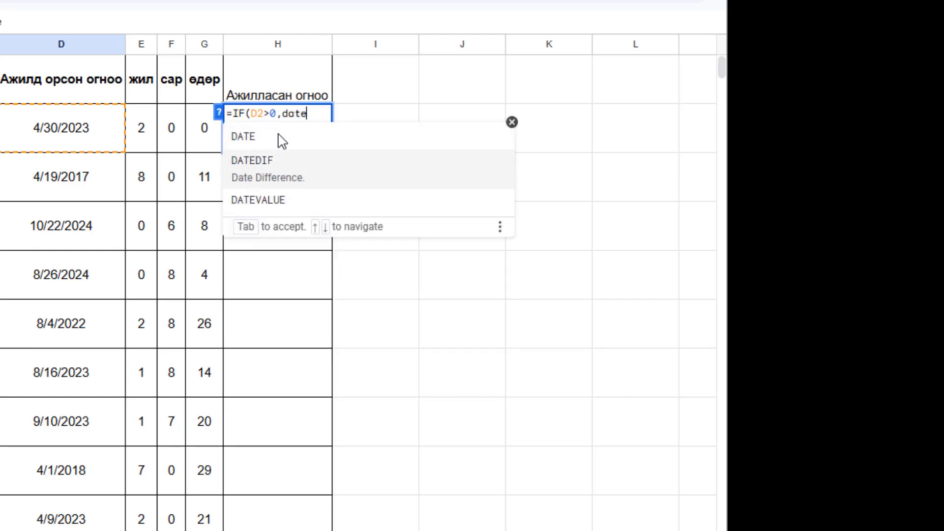
key("Tab")
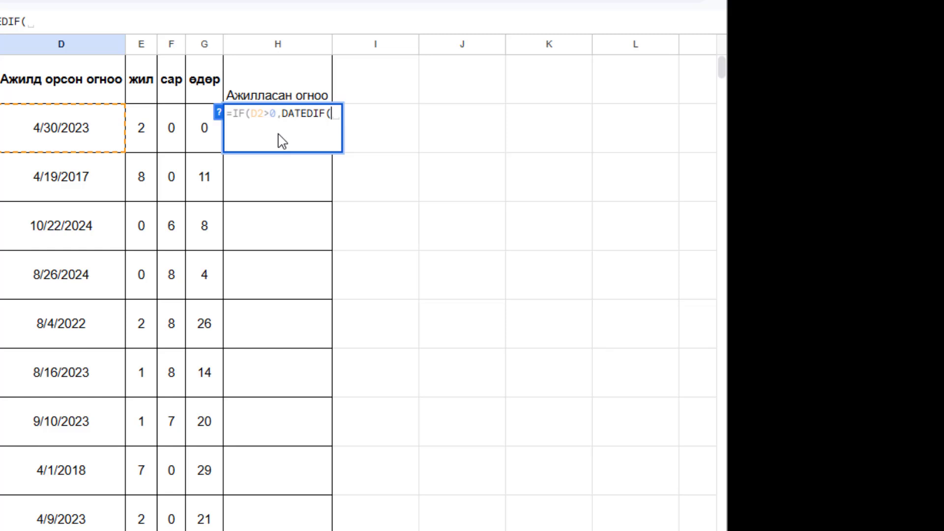
type("d2")
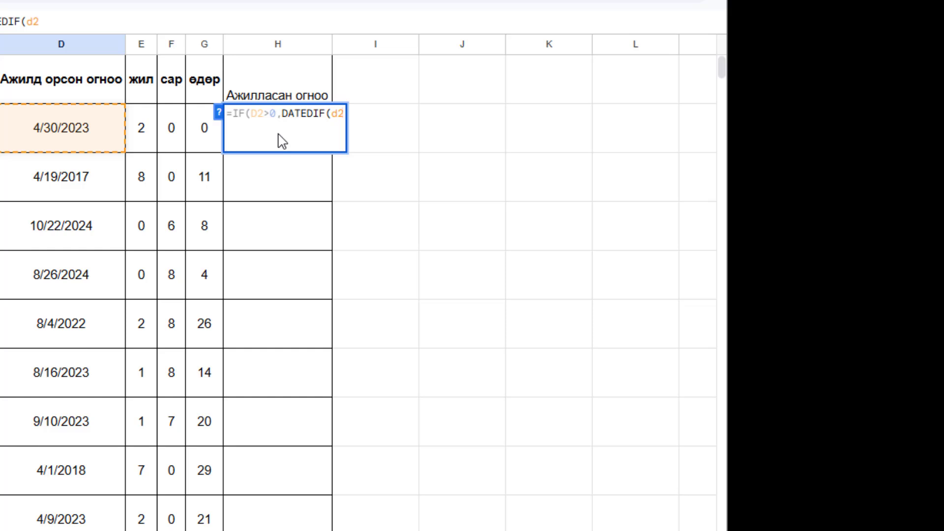
type(",toda")
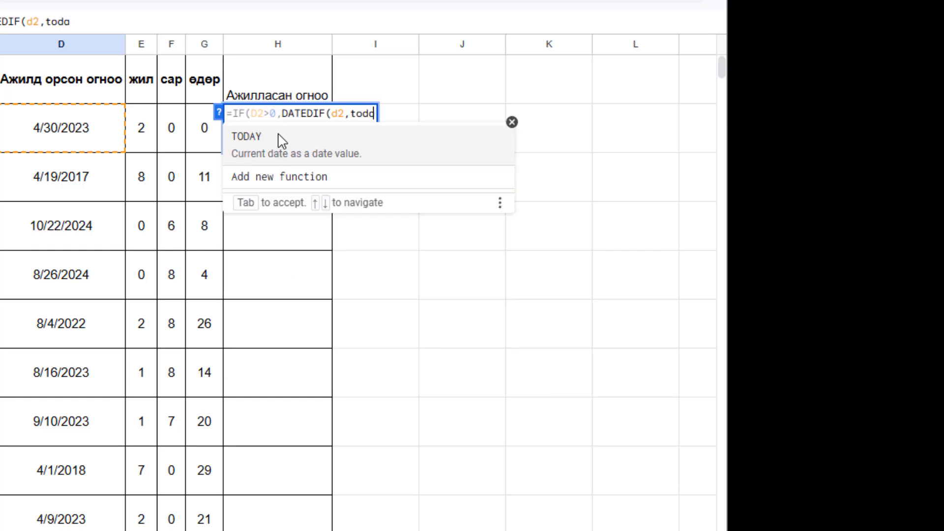
left_click(282, 142)
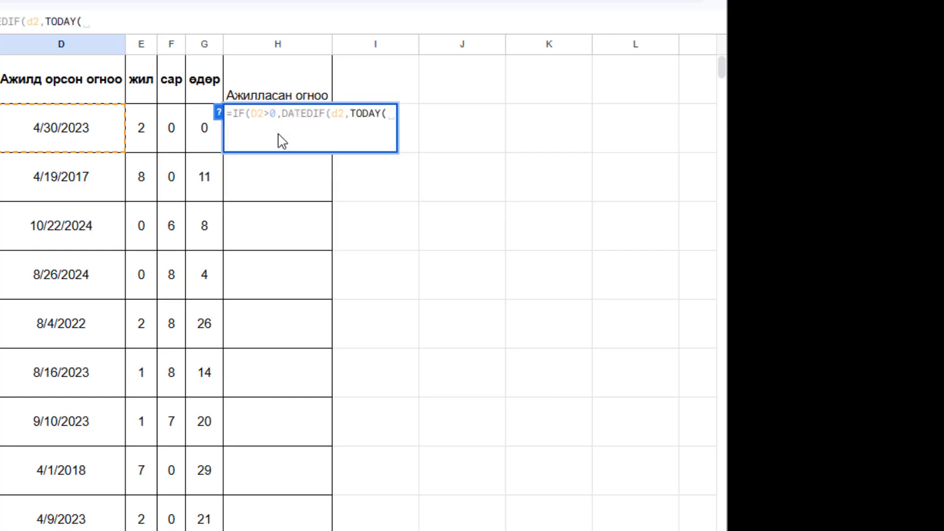
type(")")
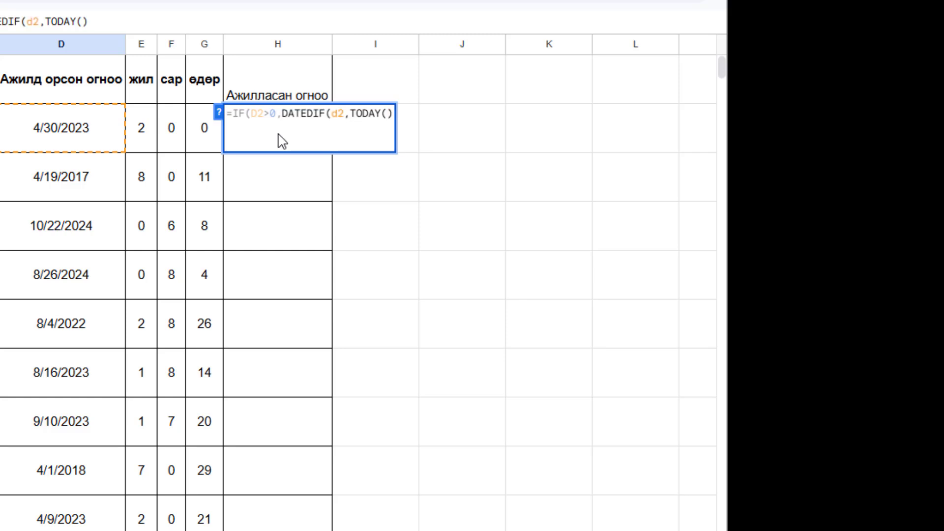
type(",\"")
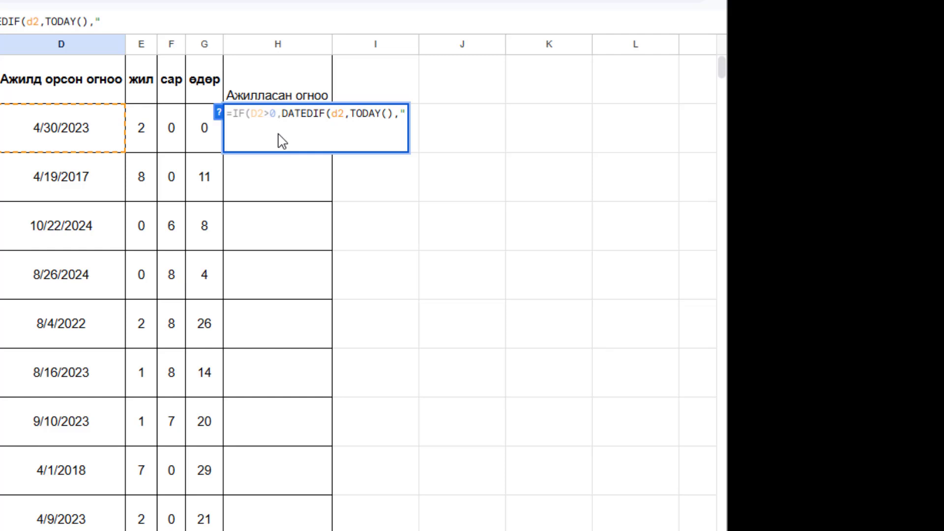
type("y\"")
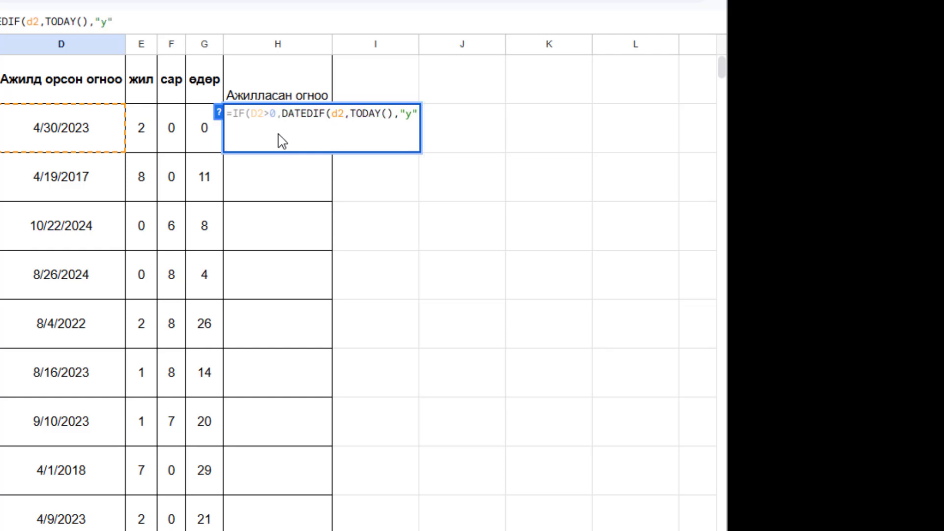
type(")")
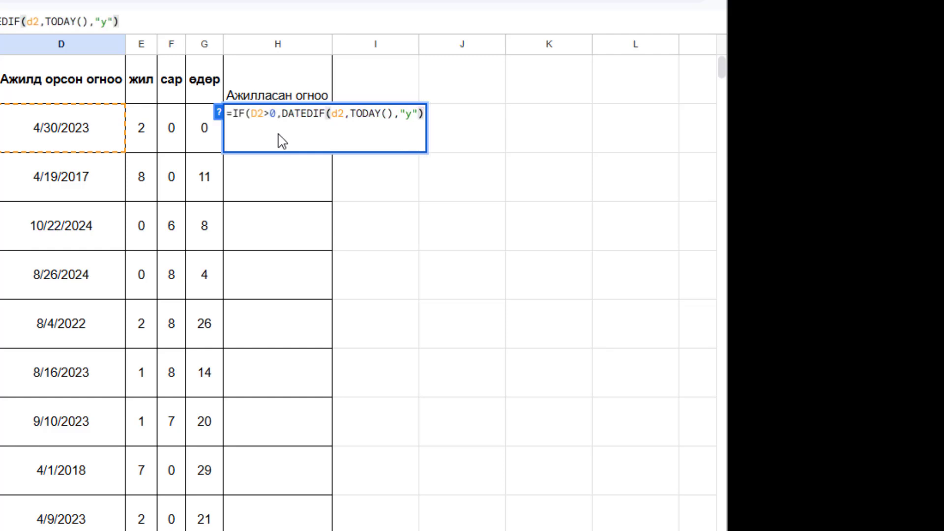
- Append the text label "жил" to the years result in the H2 formula with & on both sides
type("&")
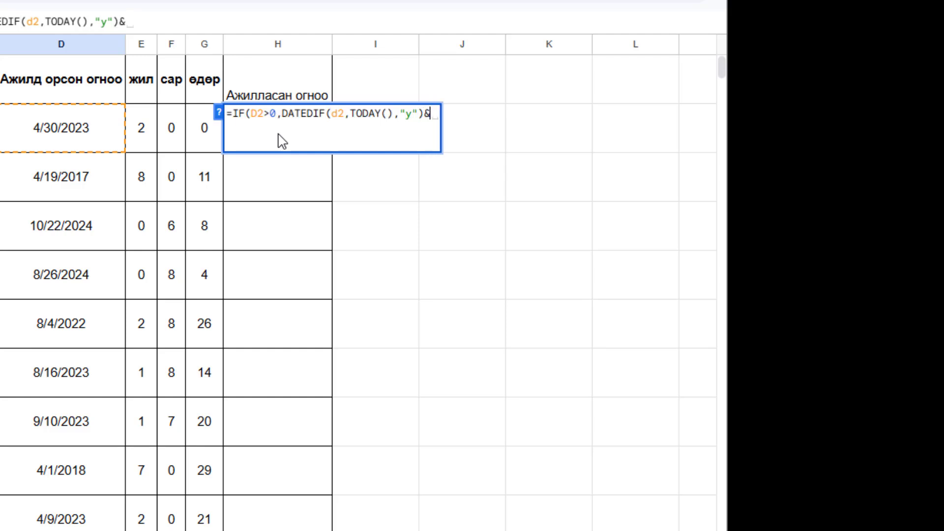
type("\"")
type("жи")
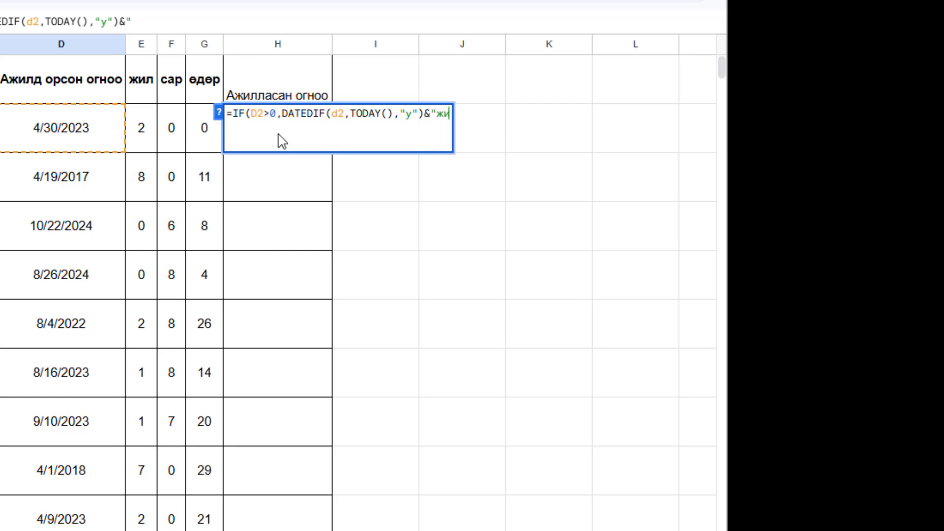
type("лП")
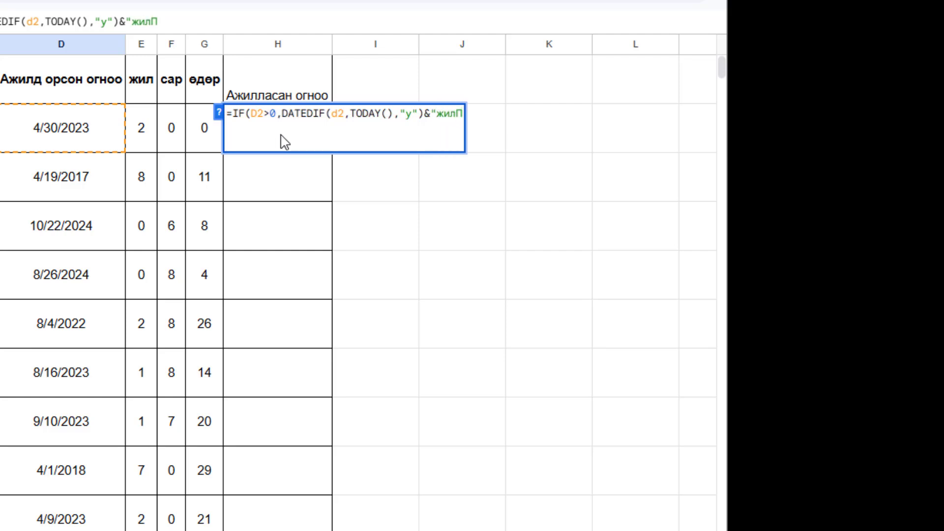
type("&")
key("BackSpace")
key("BackSpace")
type("\"&")
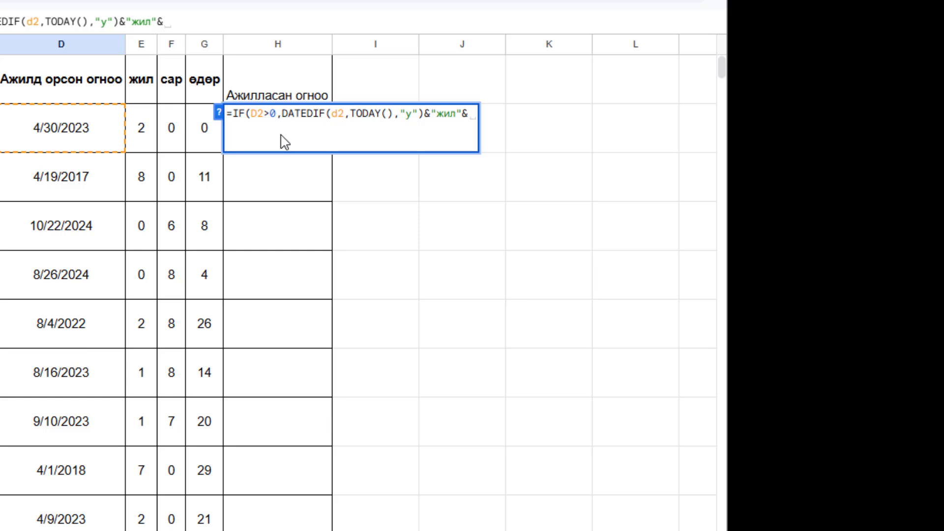
- Append DATEDIF((d2,TODAY(),"ym") to the H2 formula after the "жил" label for the months part
type("date")
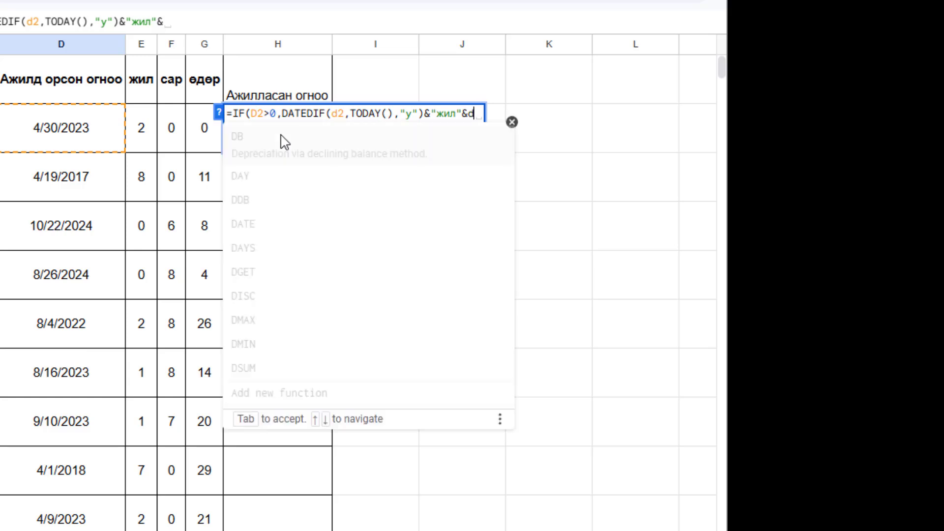
key("Down")
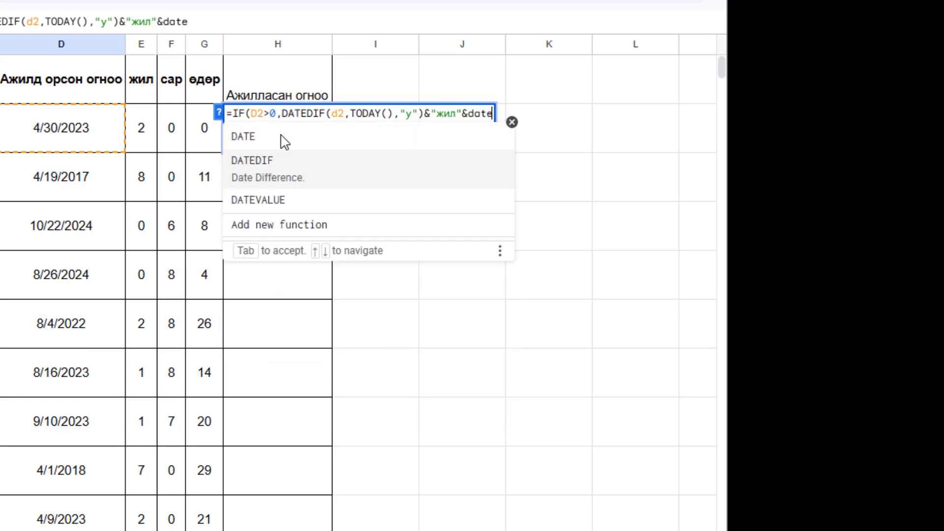
key("Tab")
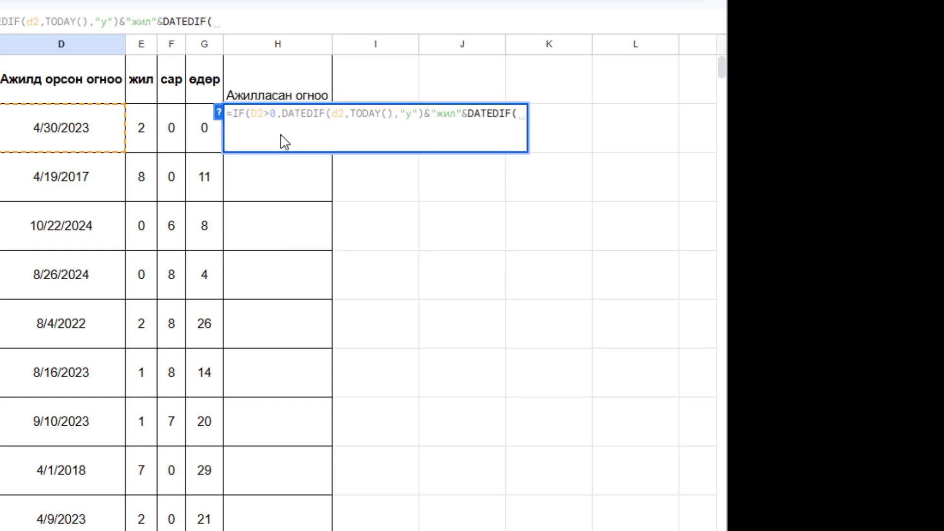
type("(")
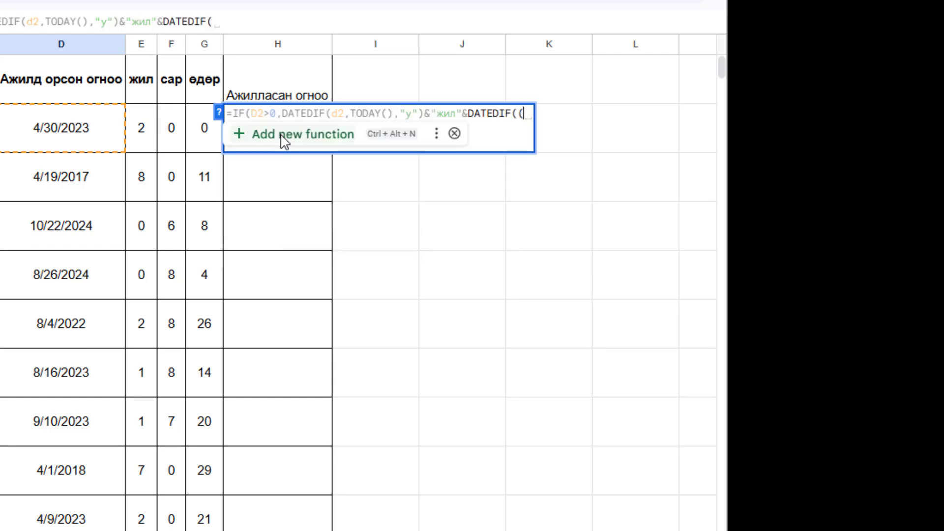
type("d2")
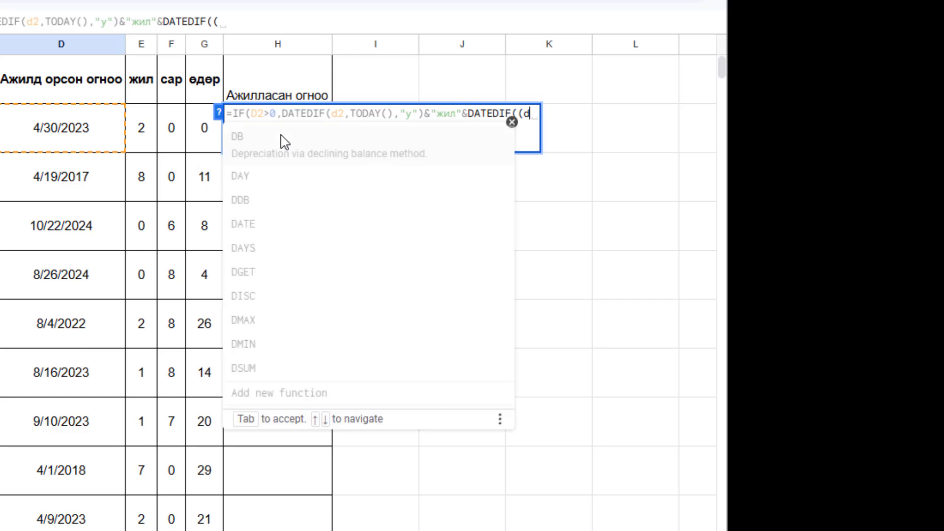
type(",t")
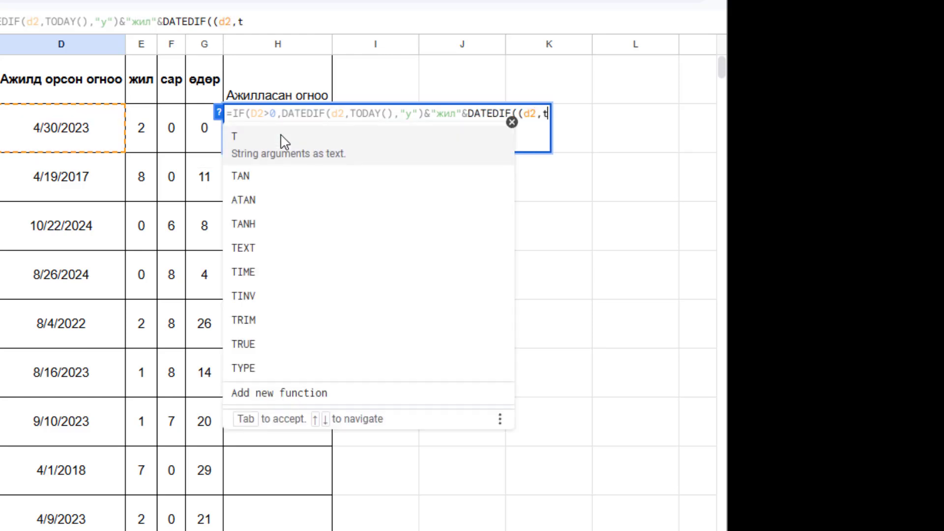
type("oda")
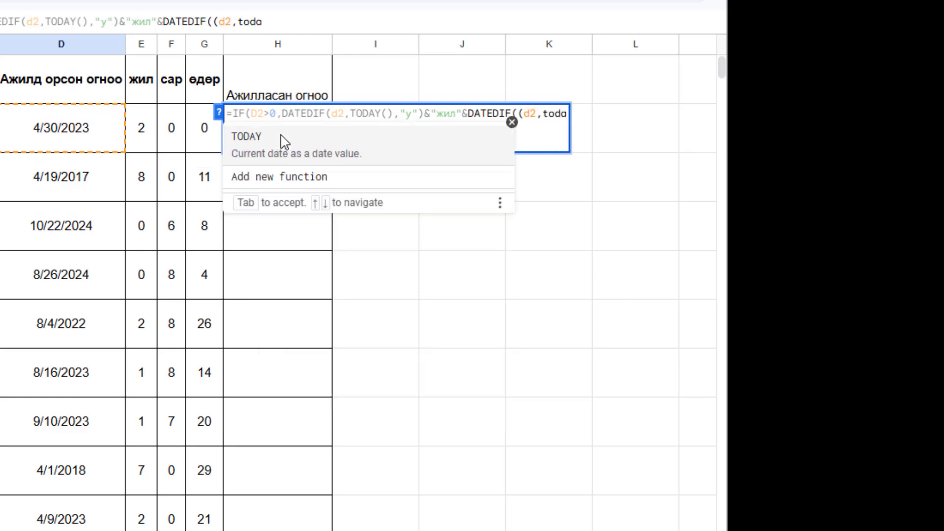
key("Tab")
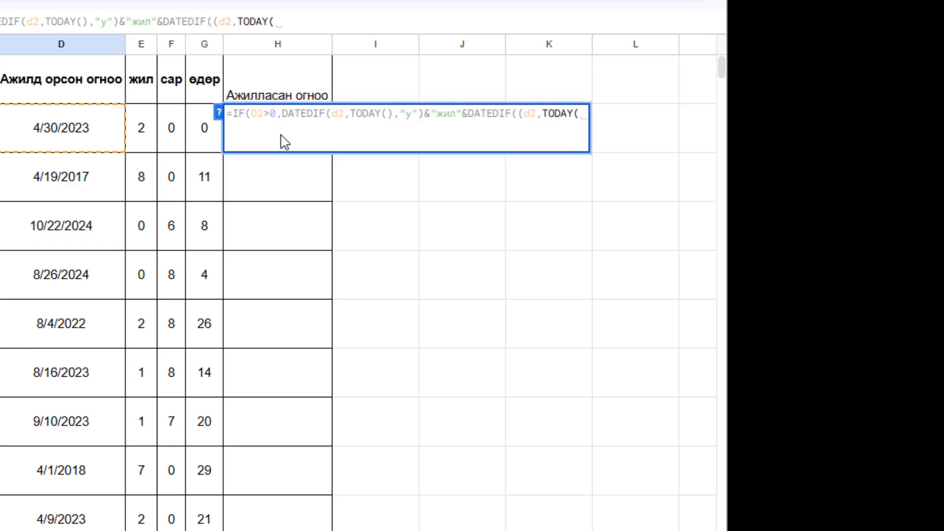
type(")")
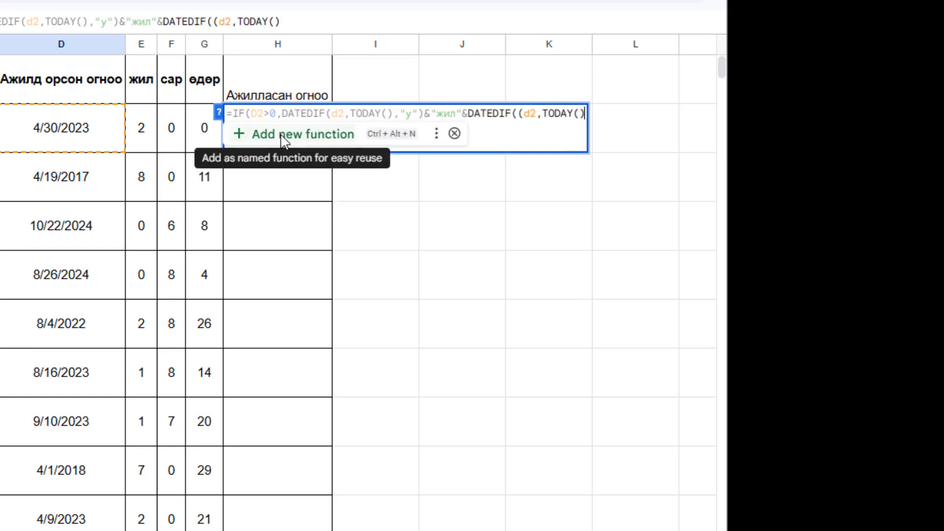
type(",\"")
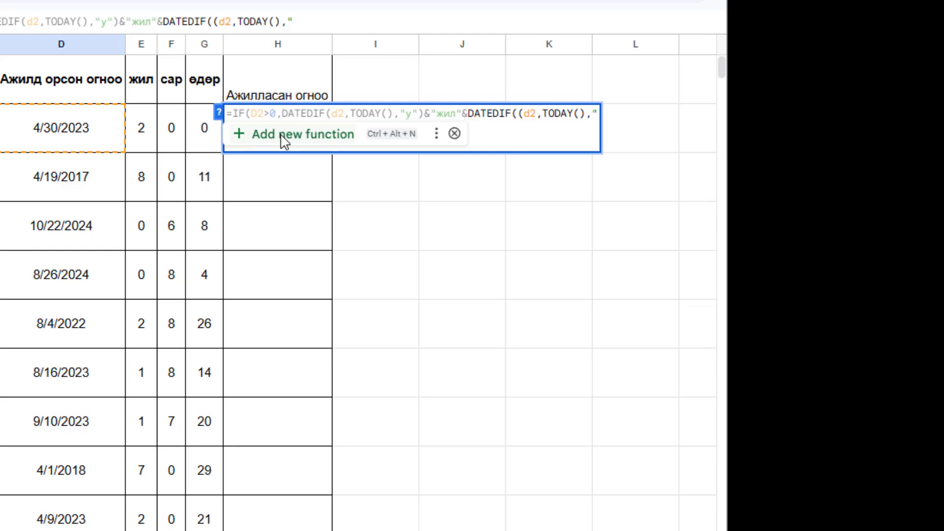
type("y")
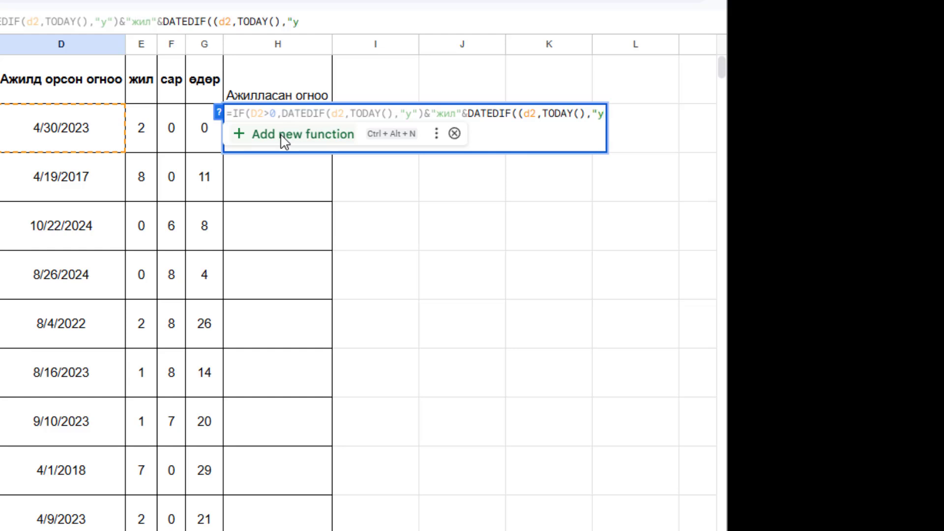
type("m\"")
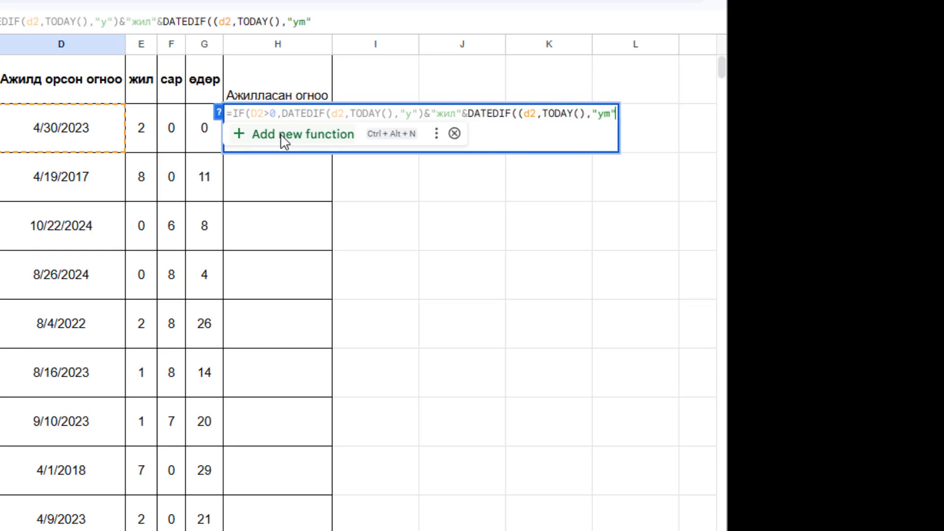
type(")")
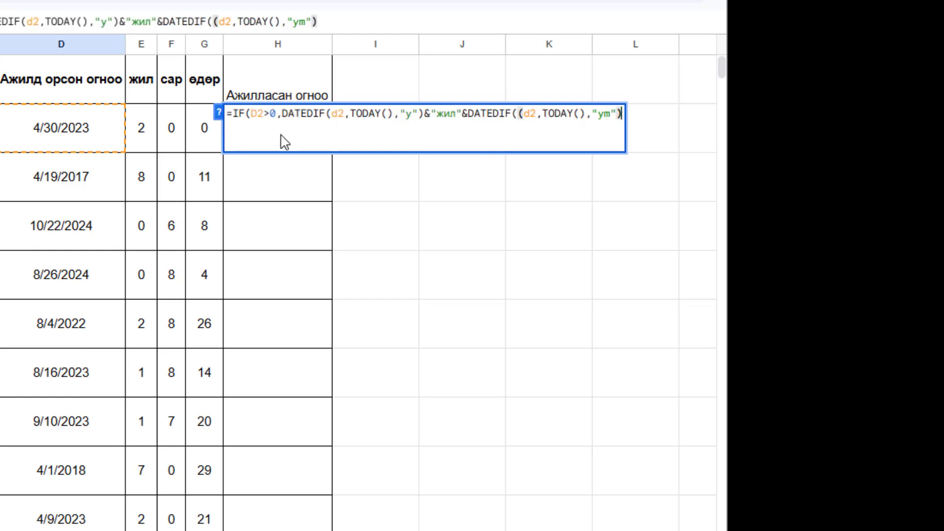
- Append the text label "сар" to the months result in the H2 formula with & on both sides
type("&\"")
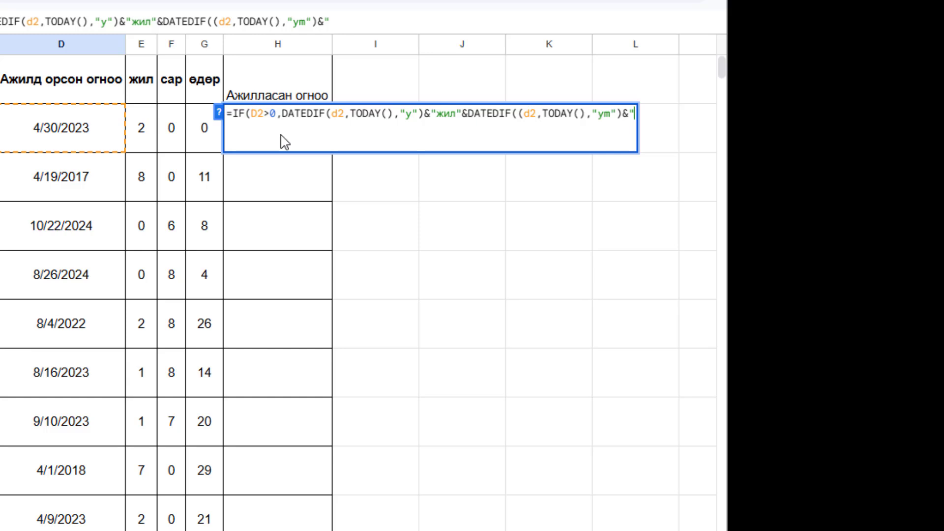
type("сарП")
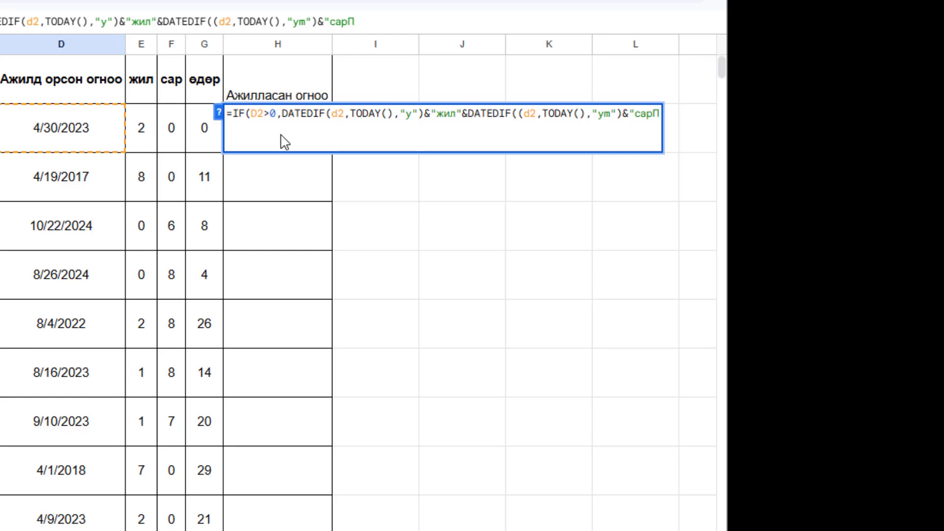
type("&")
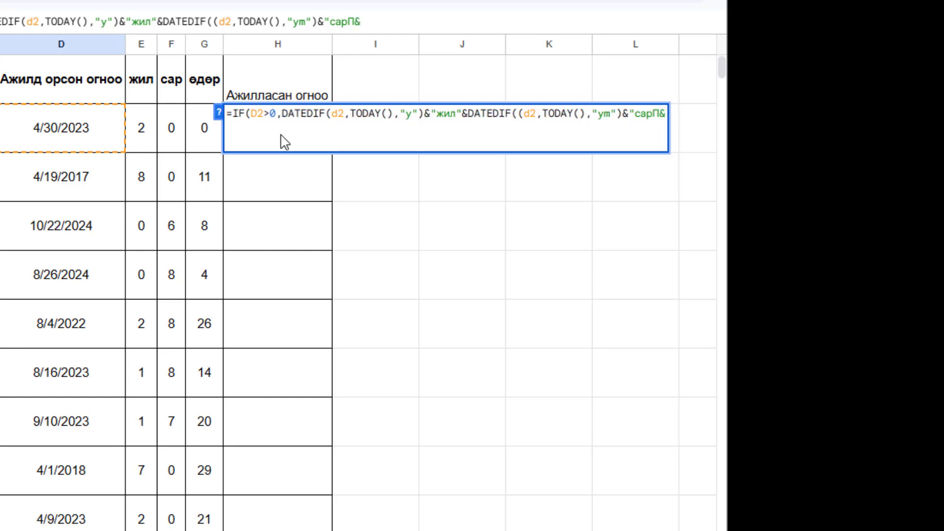
key("BackSpace")
key("BackSpace")
type("\"")
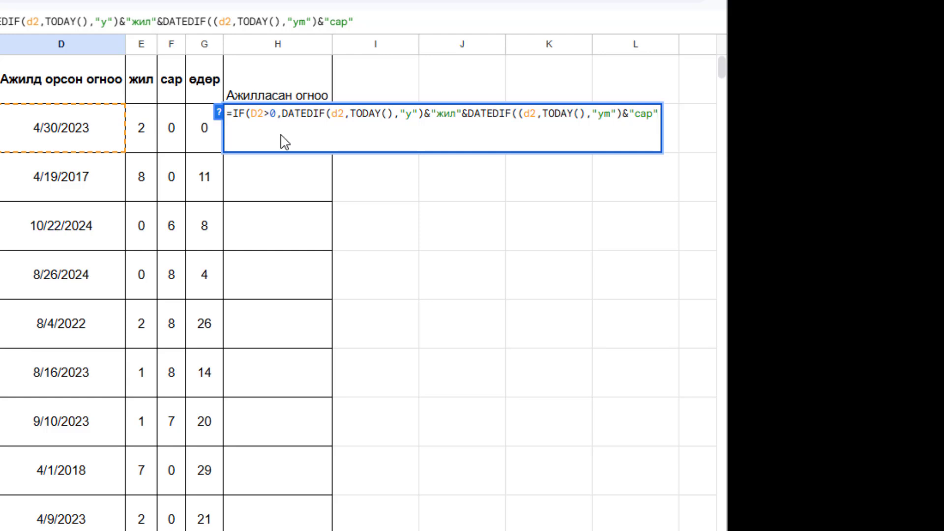
type("&")
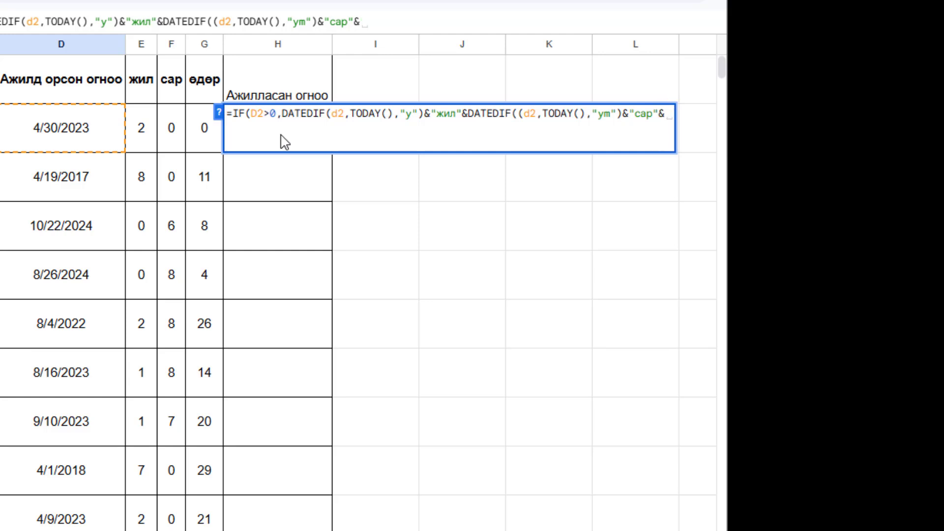
- Start the days part of the H2 formula with DATEDIF(d2,TODAY() after the "сар" label
type("date")
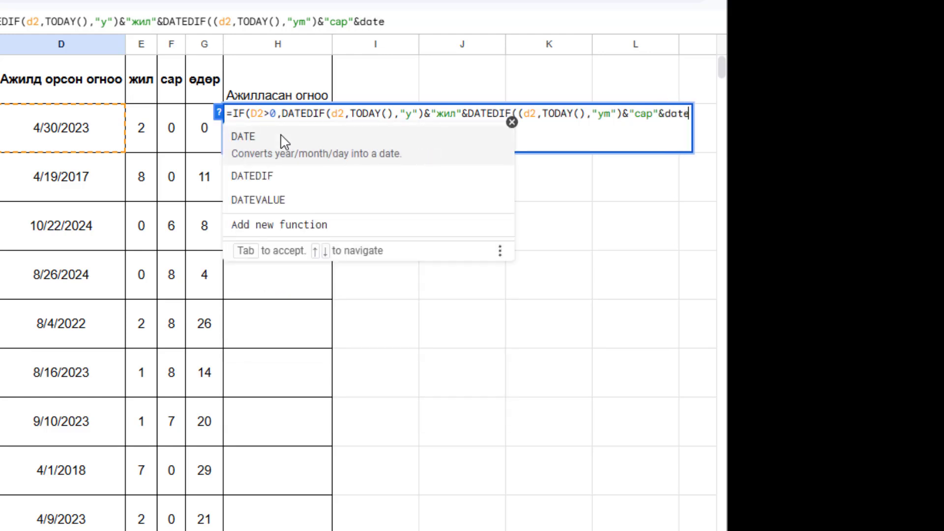
key("Down")
key("Tab")
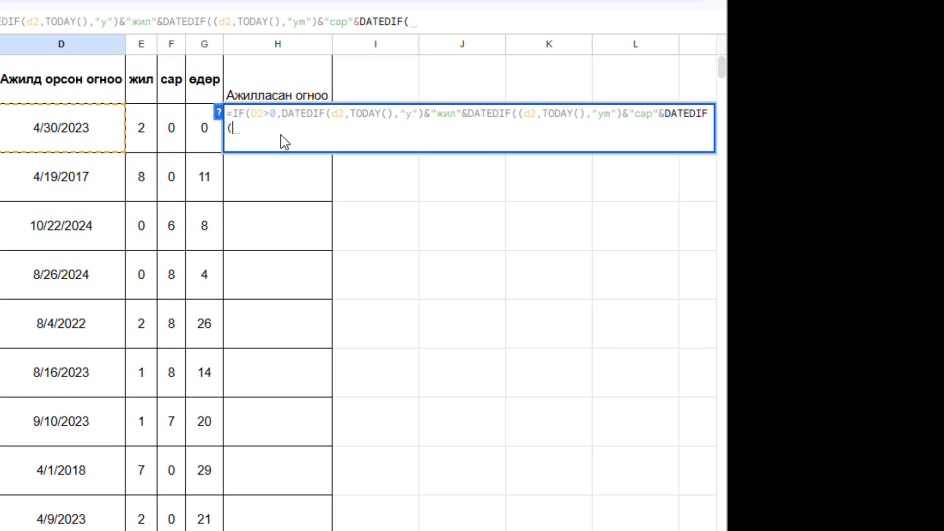
type("d2,")
key("BackSpace")
type("toda")
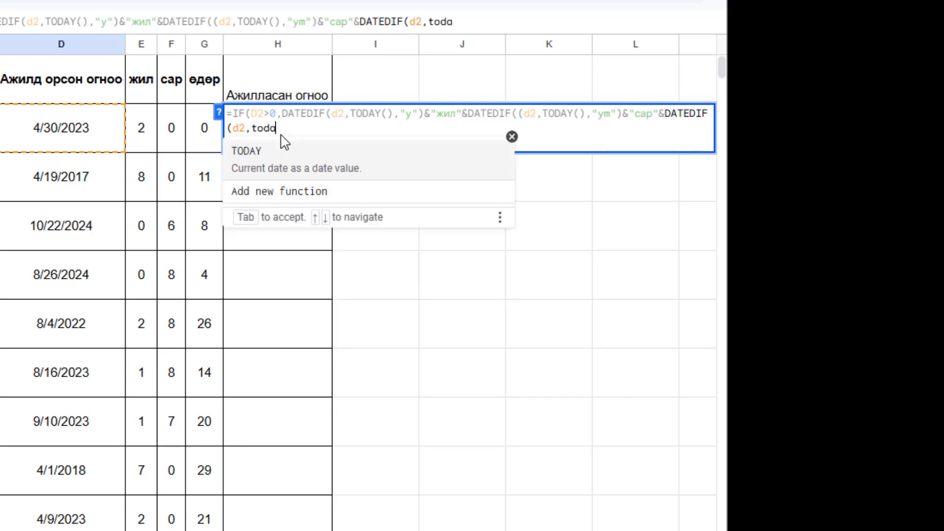
key("Tab")
type(")")
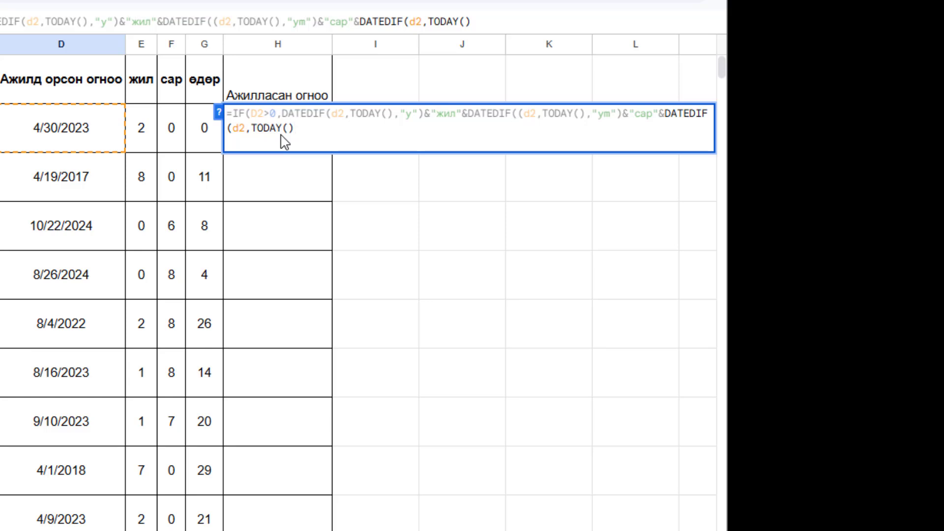
- Give the days DATEDIF in H2 the unit "md" and append the label "өдөр" with &
type(",\"")
type("y")
key("BackSpace")
type("md\"&\"өде")
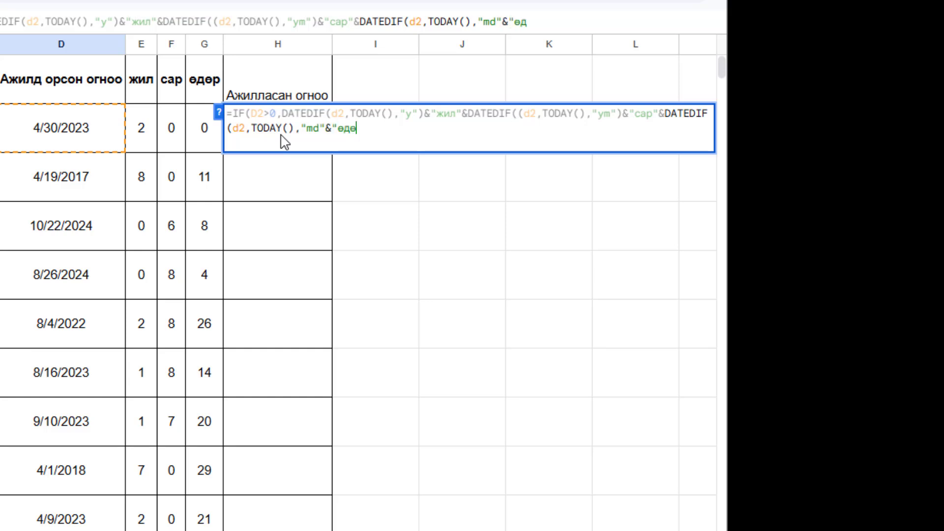
type("дер")
type("\"")
- Add "огноог оруулна уу" as the value-if-false text of the H2 formula, close it and commit it
type(",\"")
type("огно")
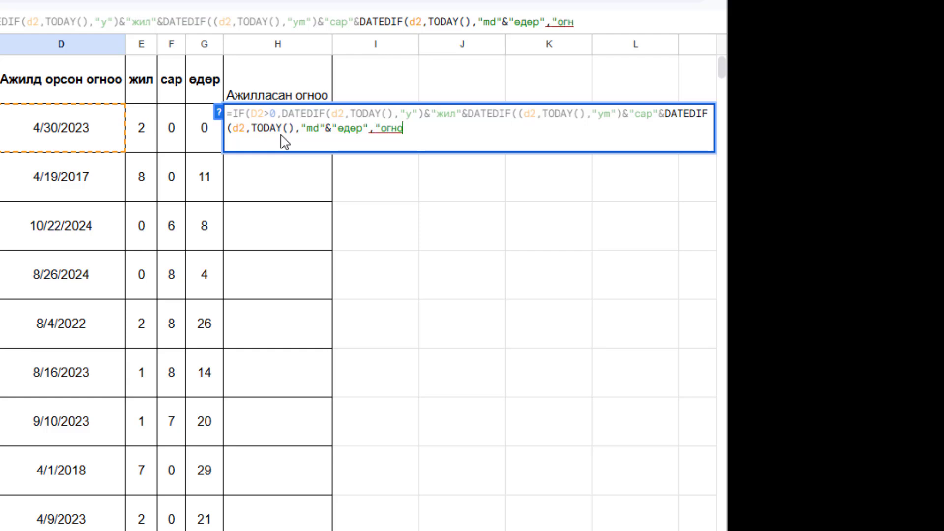
type("ог оруулна уу")
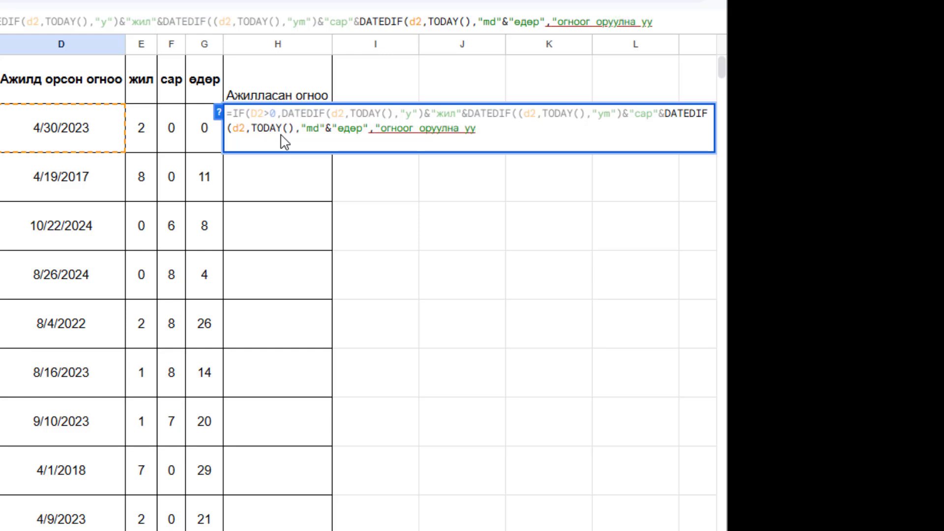
type("\")")
key("Return")
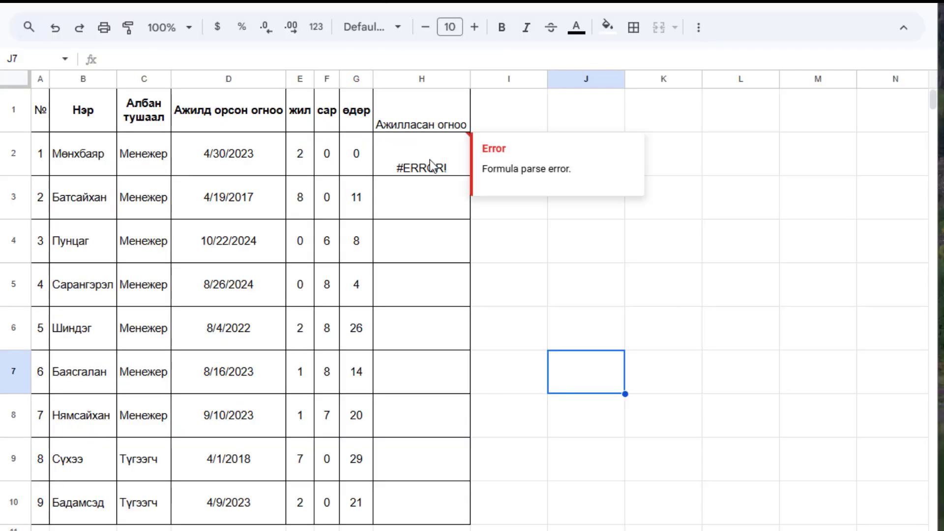
- Reopen the H2 formula and remove the extra opening parenthesis before d2 in the "ym" DATEDIF
double_click(286, 139)
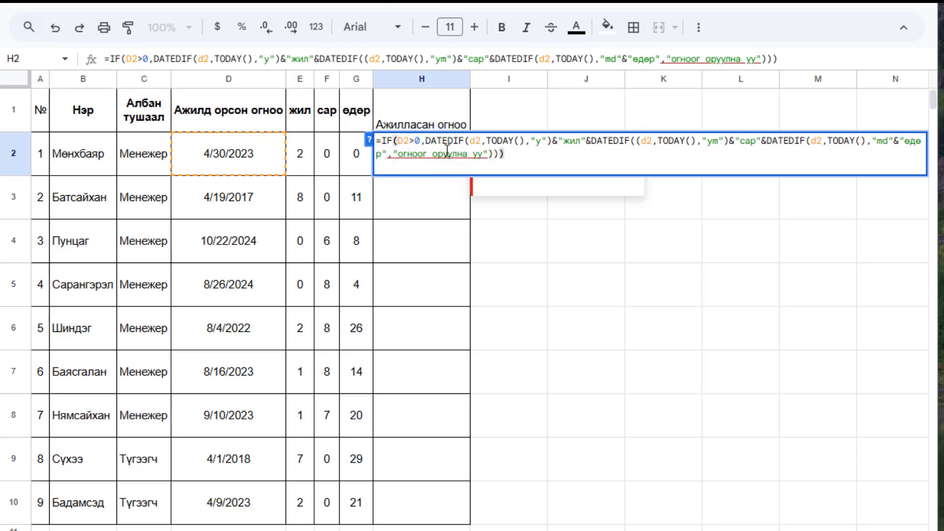
mouse_move(448, 149)
left_click(642, 140)
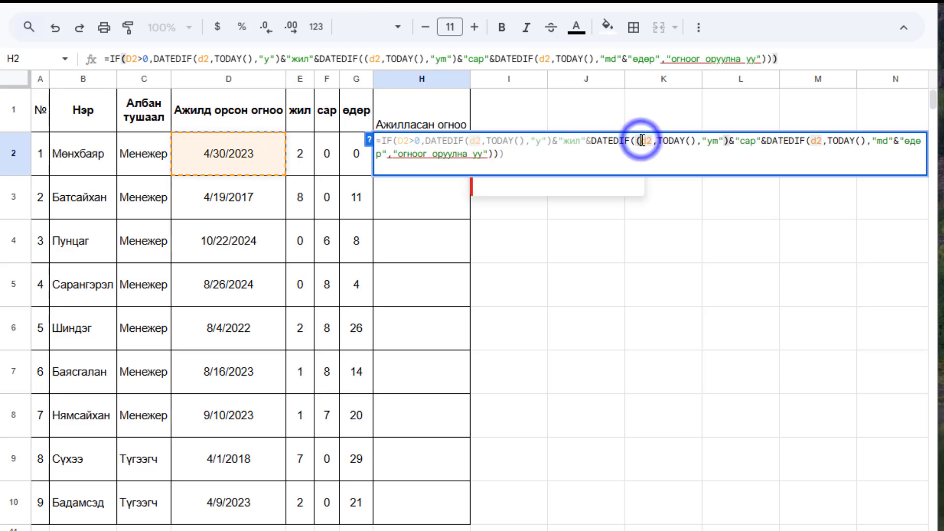
key("BackSpace")
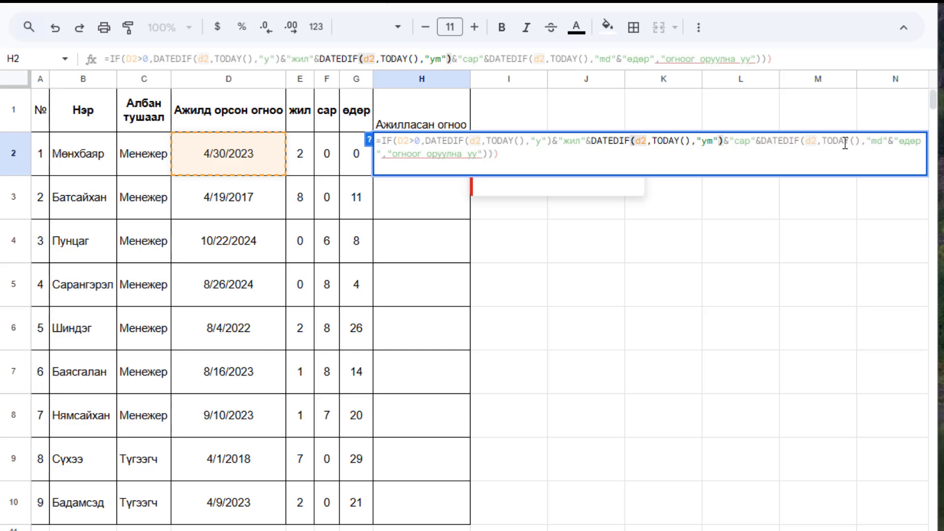
- Close the days DATEDIF right after "md", remove the two surplus closing parentheses at the formula's end, and commit H2
left_click(892, 143)
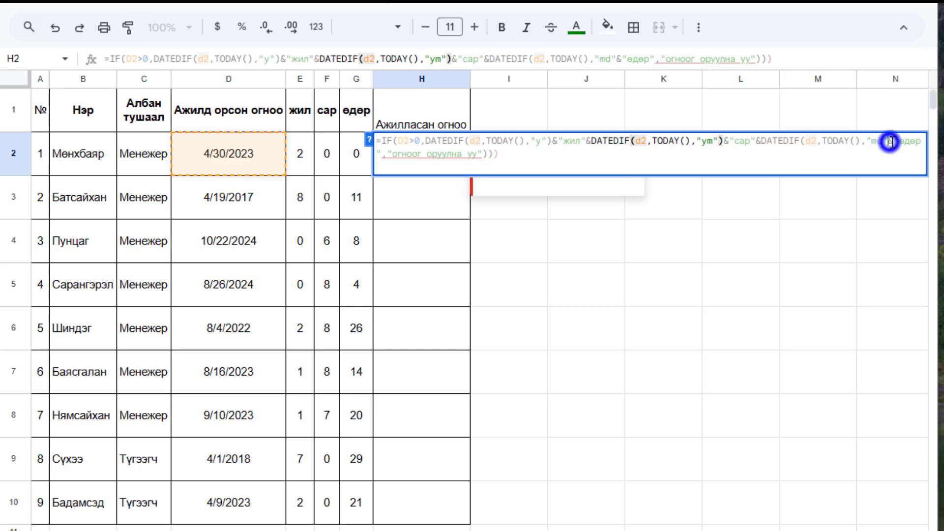
type(")")
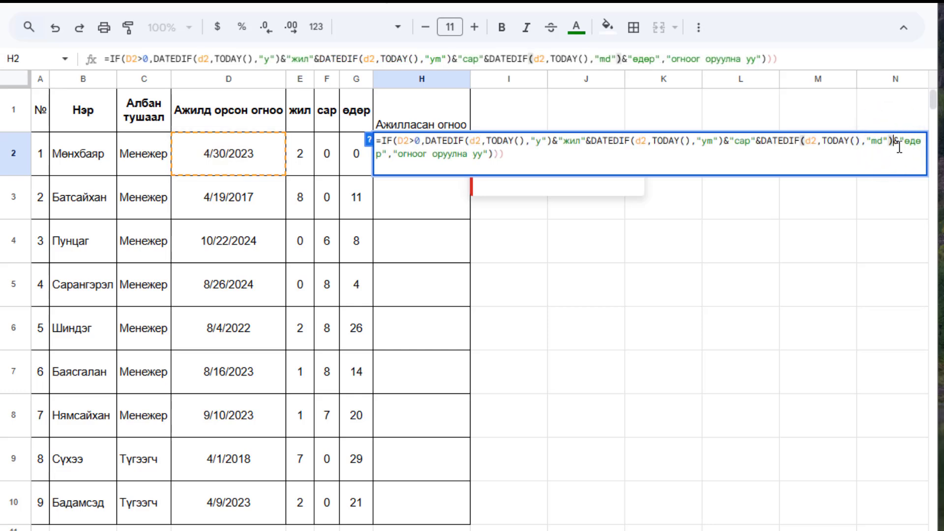
left_click(496, 157)
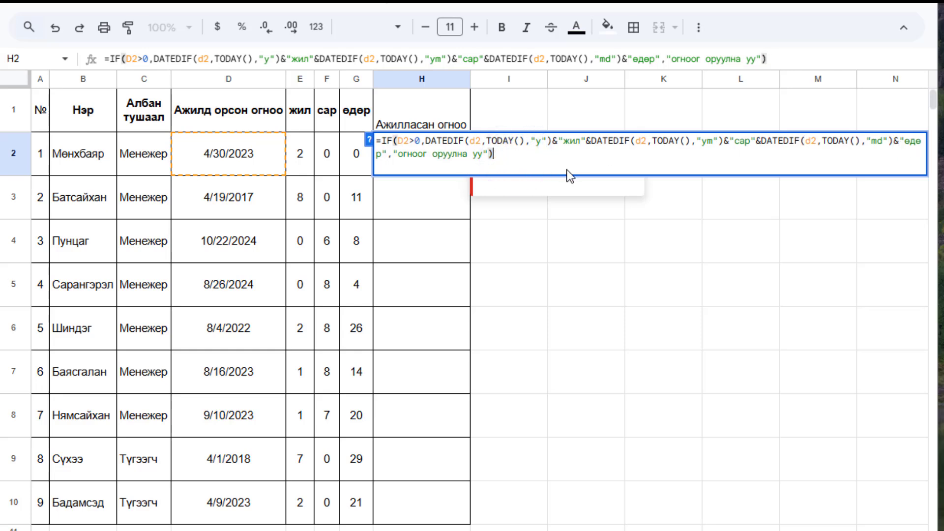
key("Return")
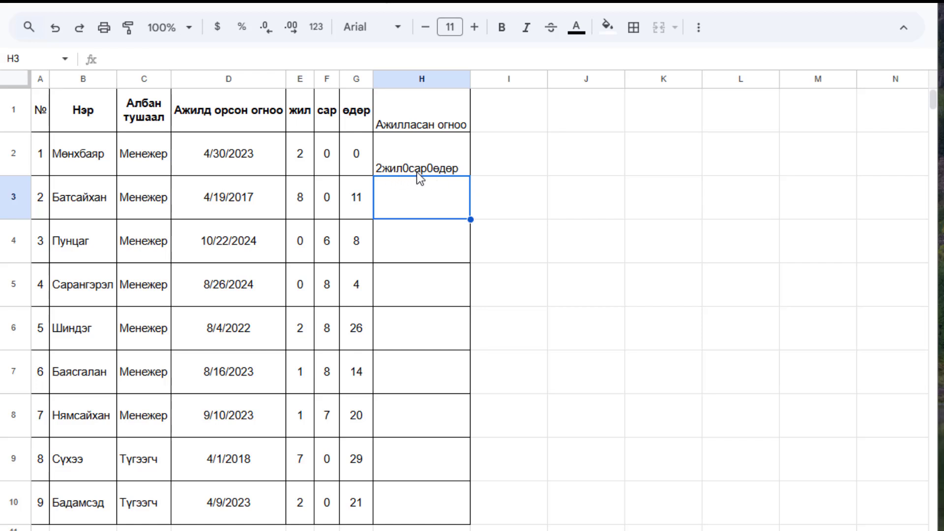
- Fill the combined length-of-service formula from H2 down through H10
left_click(453, 169)
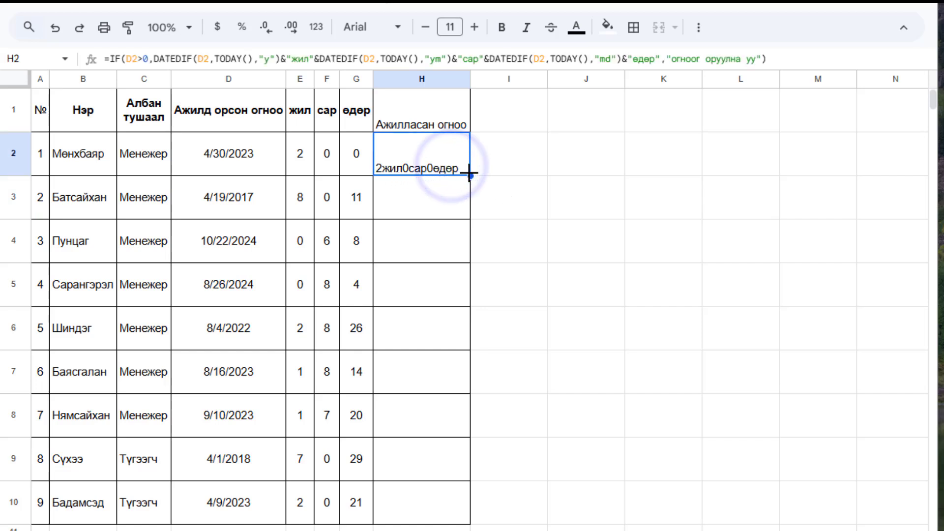
left_click_drag(470, 174, 468, 497)
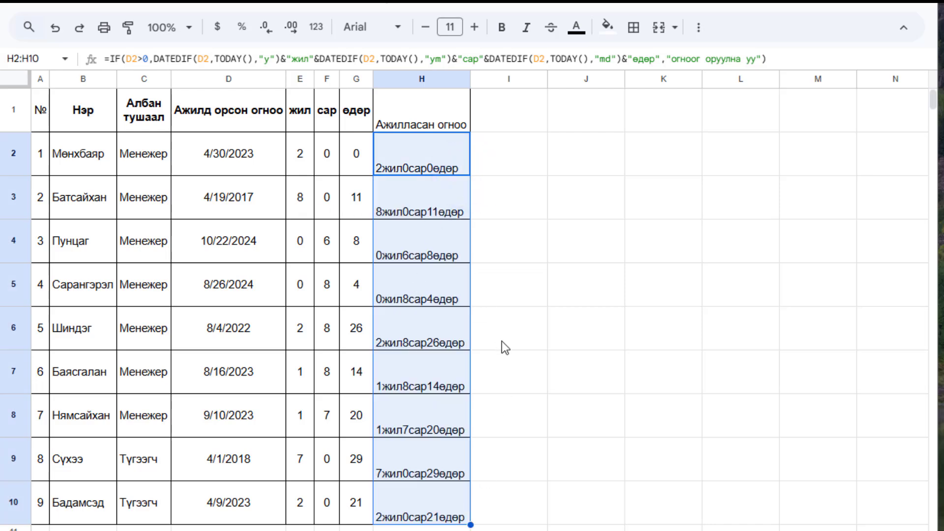
- Clear the start dates in D2:D10 to test how the formulas handle empty dates
left_click(241, 156)
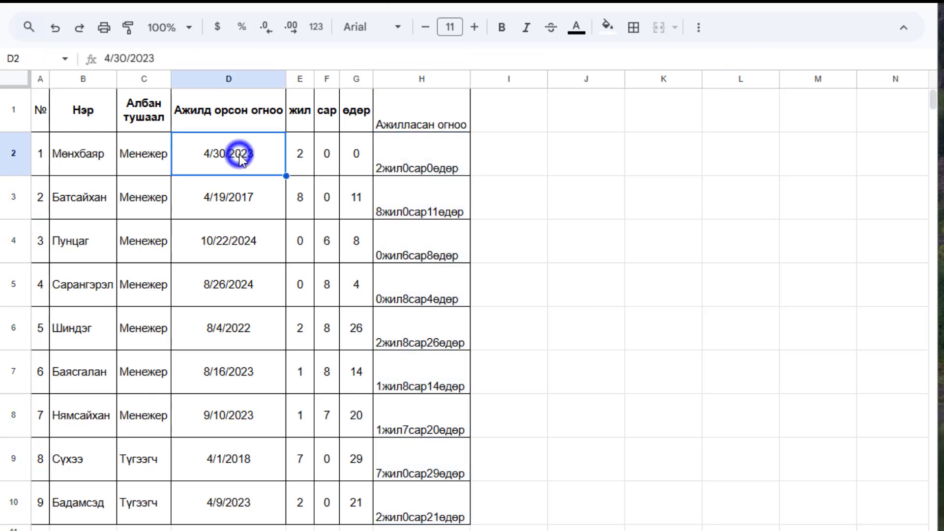
key("Delete")
left_click_drag(242, 204, 238, 500)
key("Delete")
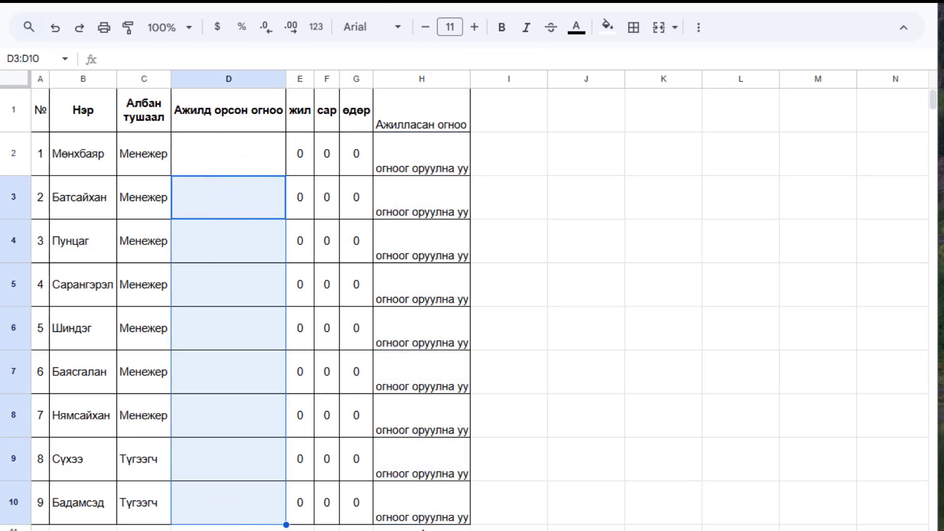
- Undo both deletions to restore the start dates in D2:D10
left_click(220, 161)
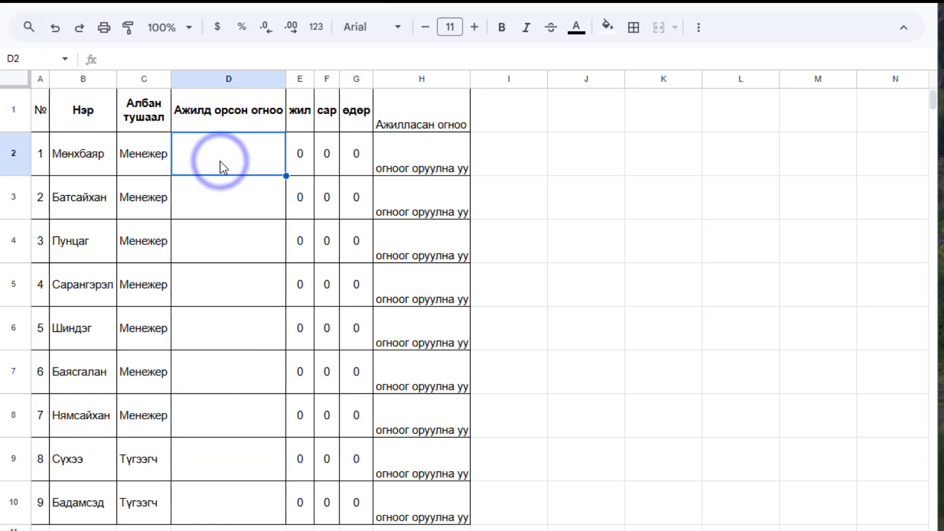
key("ctrl+z")
key("ctrl+z")
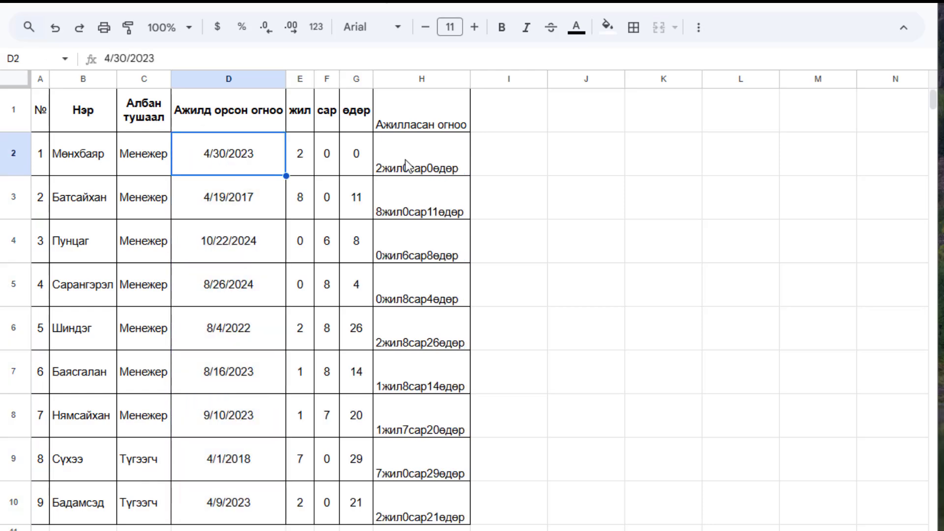